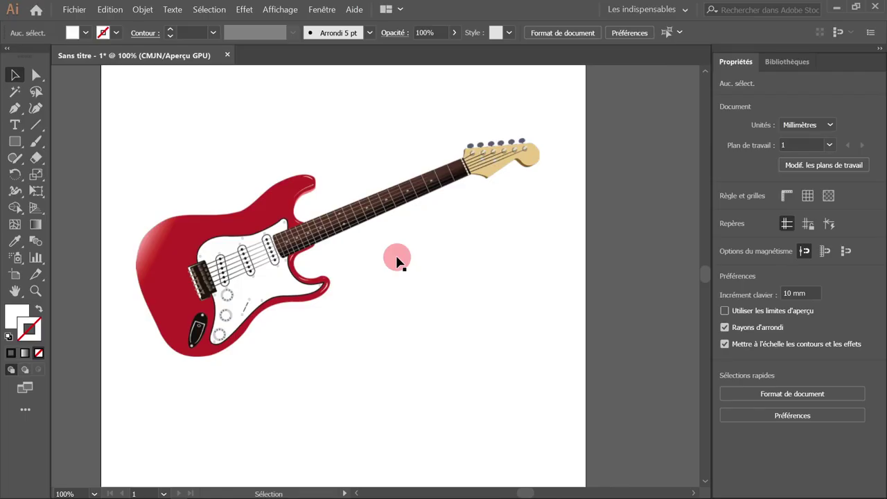
Step: Zoom and pan around the guitar's neck, fretboard and headstock to inspect the placed image
left_click(338, 246)
left_click(338, 246)
mouse_move(352, 244)
left_mouse_down()
mouse_move(388, 274)
mouse_move(360, 279)
left_mouse_up()
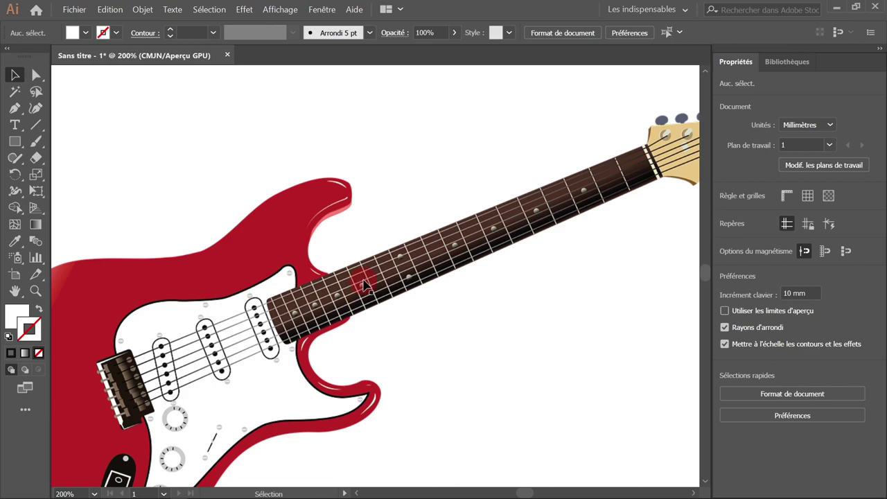
mouse_move(451, 250)
left_mouse_down()
mouse_move(346, 289)
mouse_move(513, 252)
mouse_move(427, 269)
left_mouse_up()
scroll(515, 258, "down", 1)
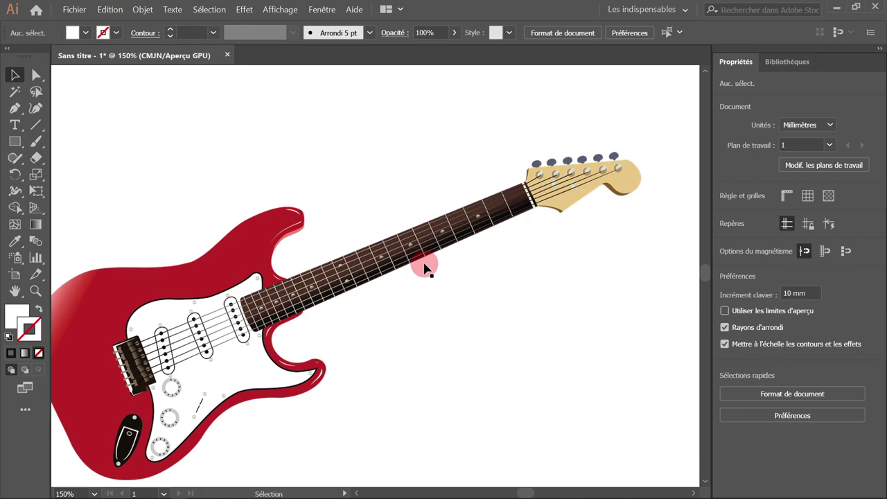
left_click(413, 271)
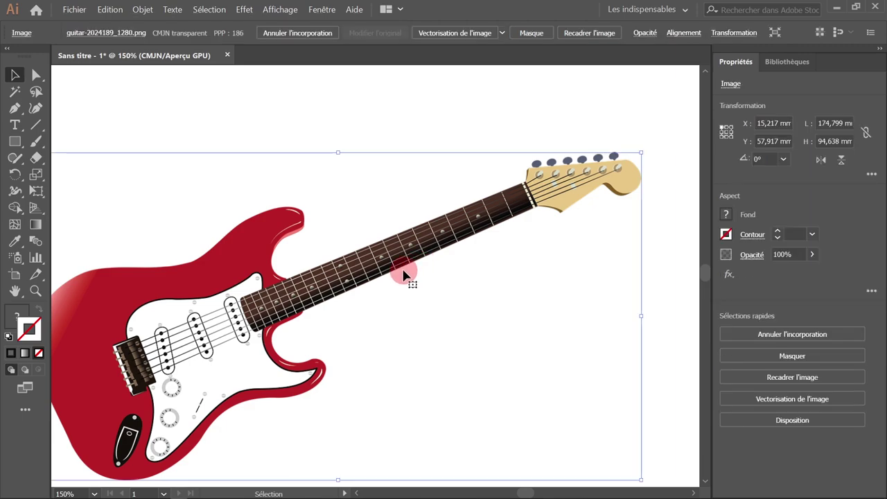
scroll(405, 275, "down", 1)
left_click(363, 160)
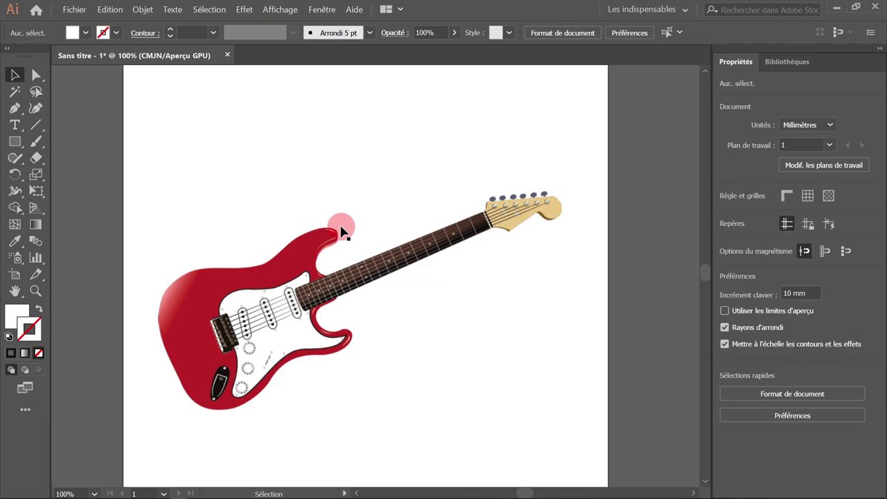
scroll(341, 230, "up", 1)
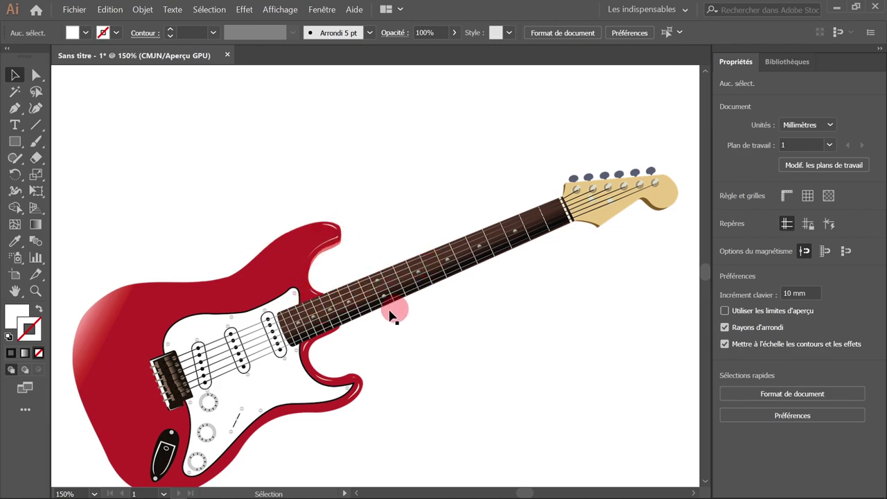
left_click_drag(195, 450, 232, 411)
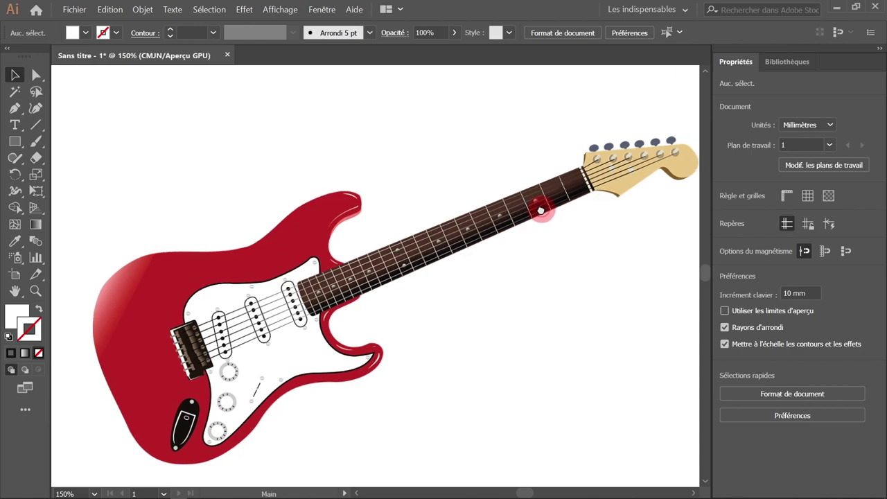
left_click_drag(546, 213, 534, 217)
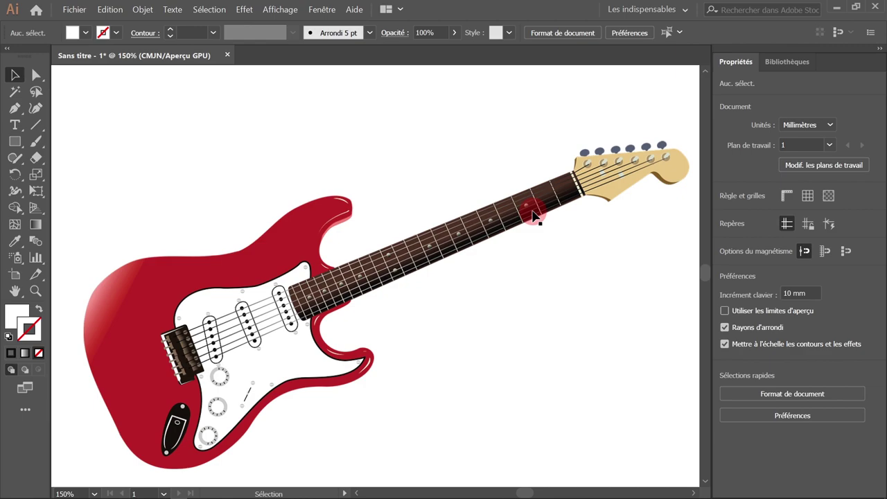
scroll(427, 192, "down", 1)
left_click_drag(426, 192, 386, 216)
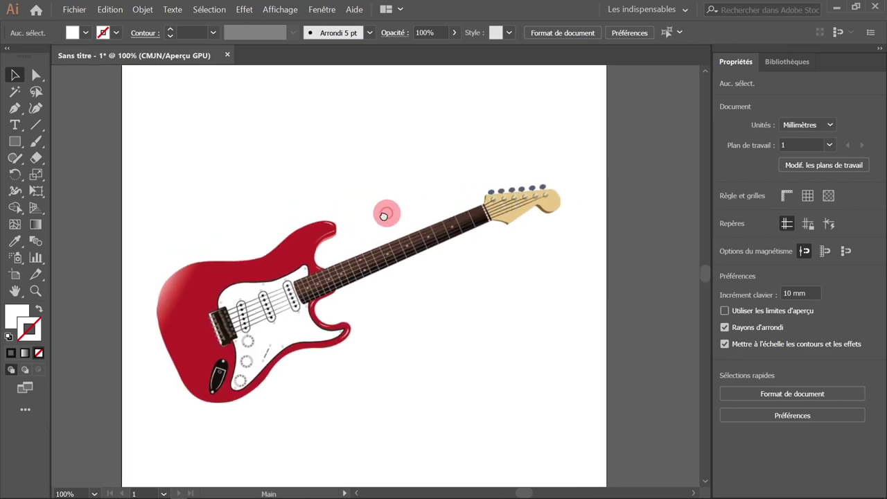
Step: Open guitar-2024189_1280.png as its own separate document
left_click(77, 10)
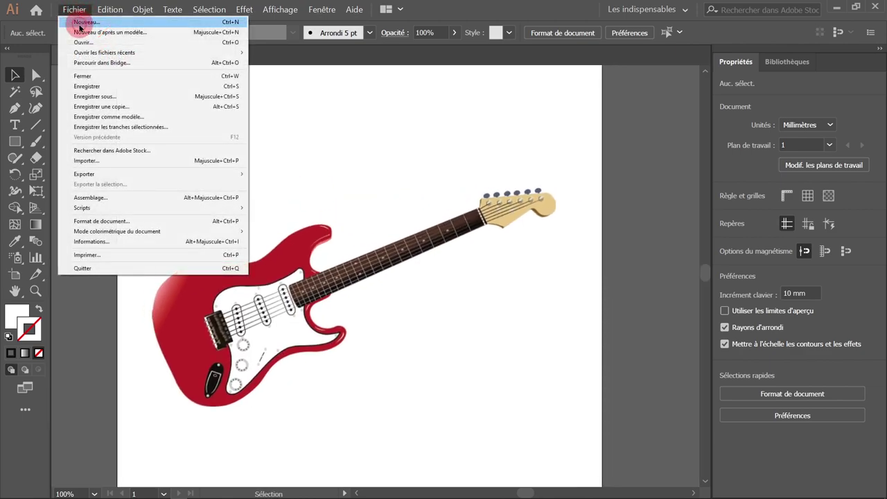
left_click(377, 134)
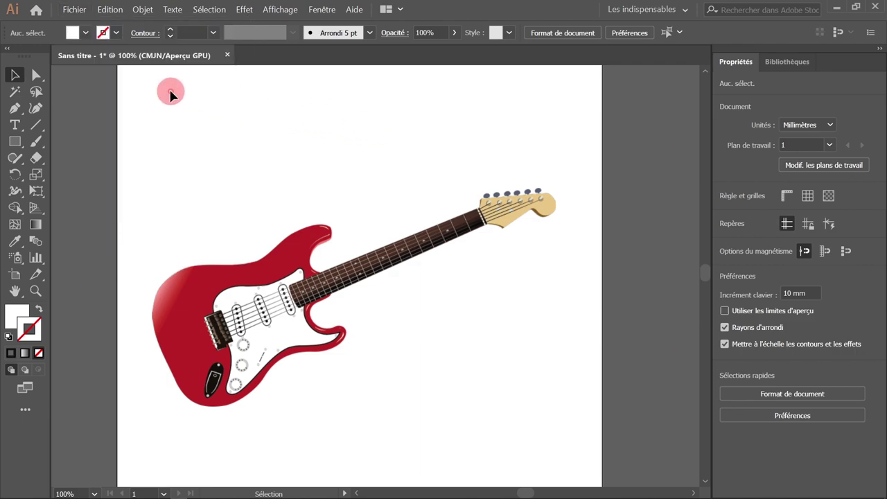
left_click(72, 11)
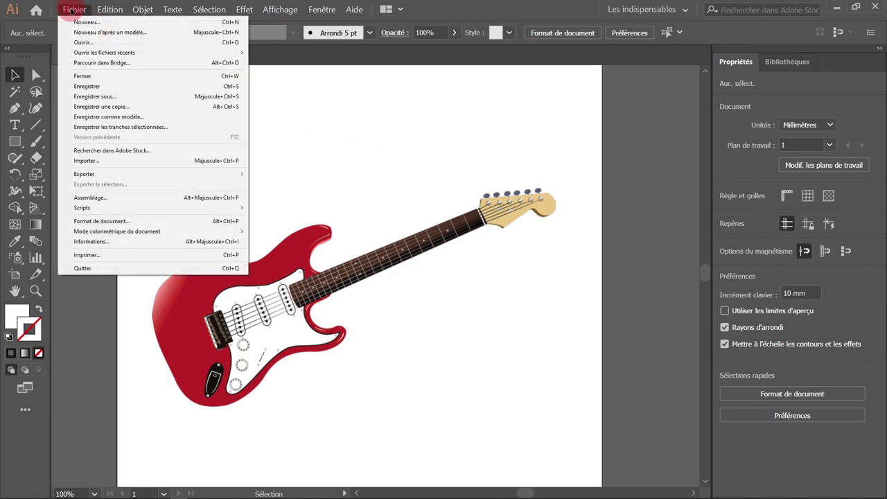
left_click(84, 43)
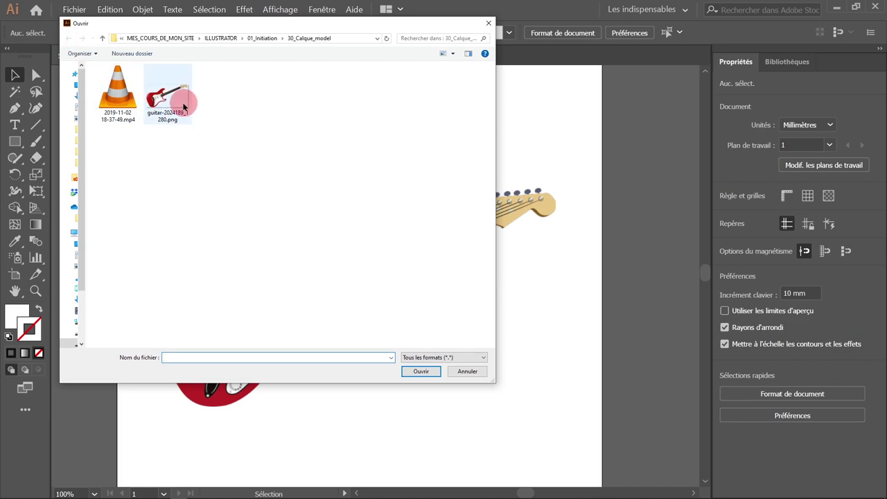
left_click(162, 95)
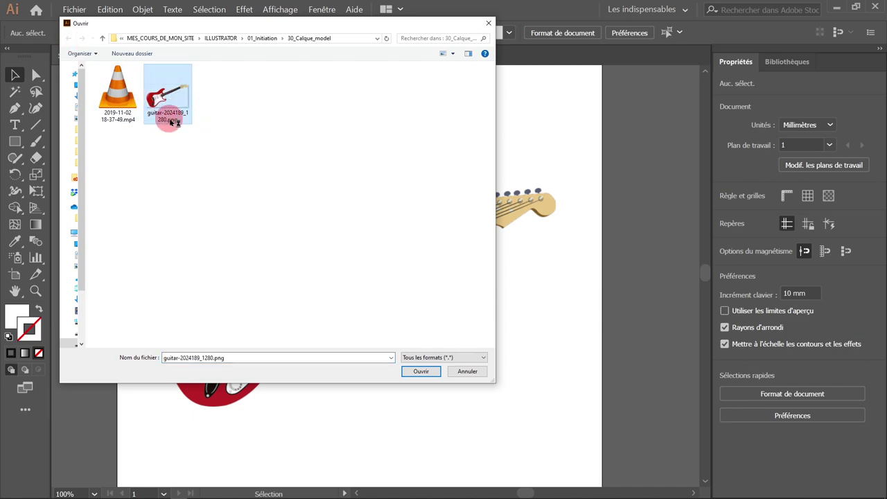
mouse_move(167, 94)
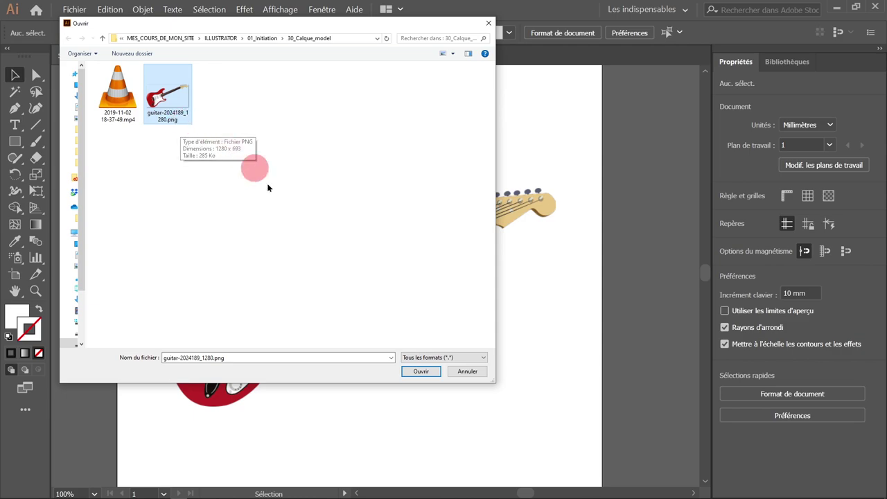
left_click(422, 371)
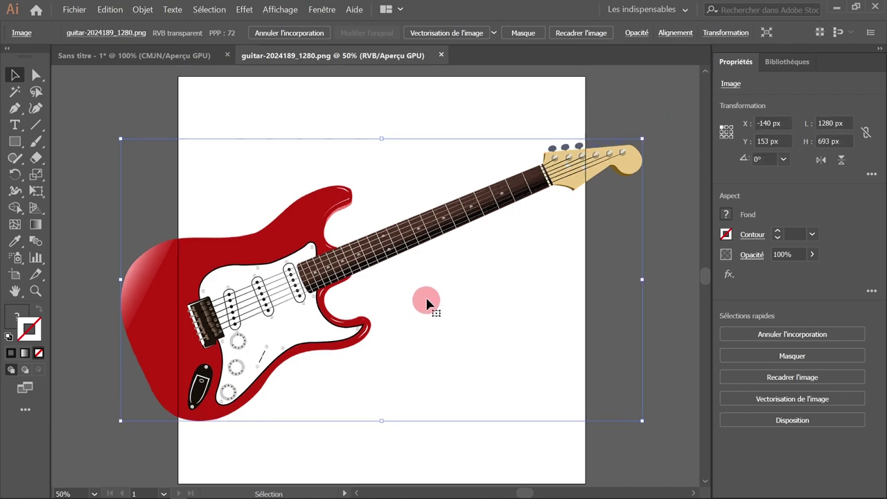
Step: Start a new document, then cancel the Nouveau document dialog without creating one
scroll(426, 303, "down", 1)
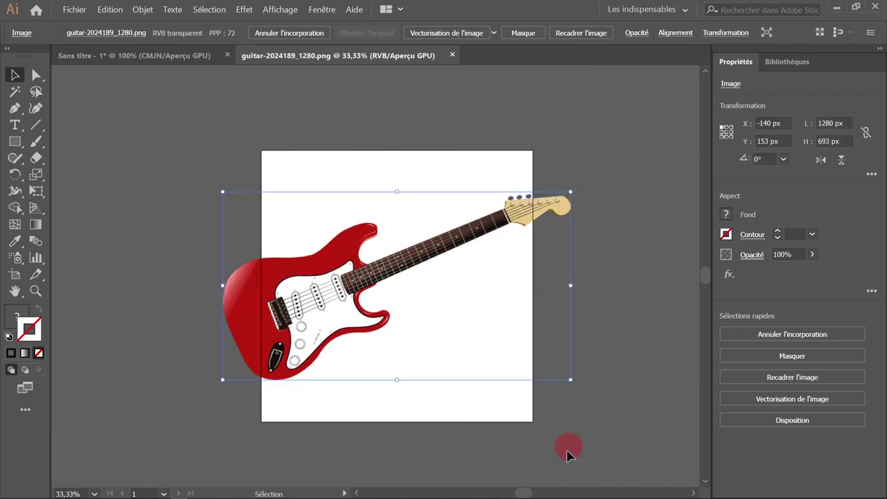
left_click(74, 10)
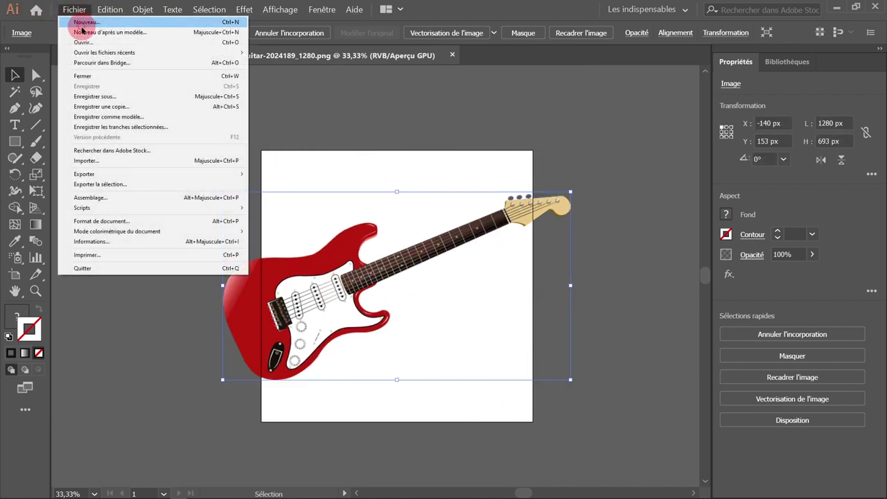
left_click(82, 24)
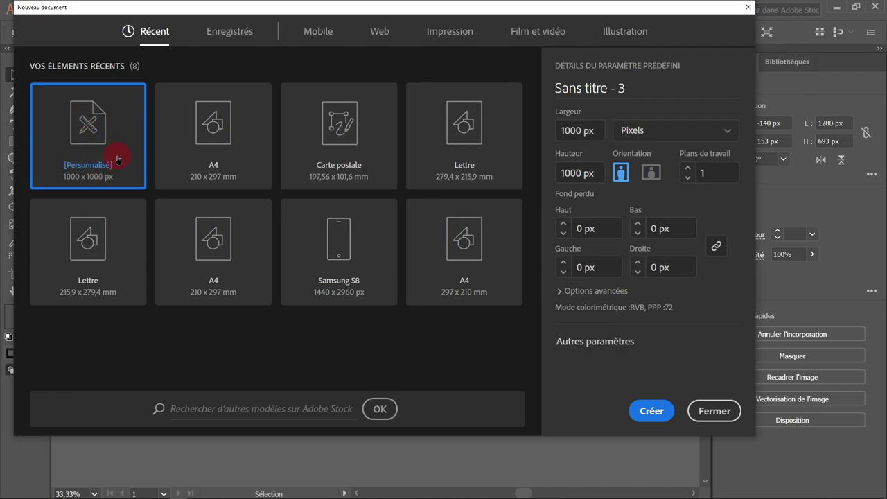
left_click(715, 411)
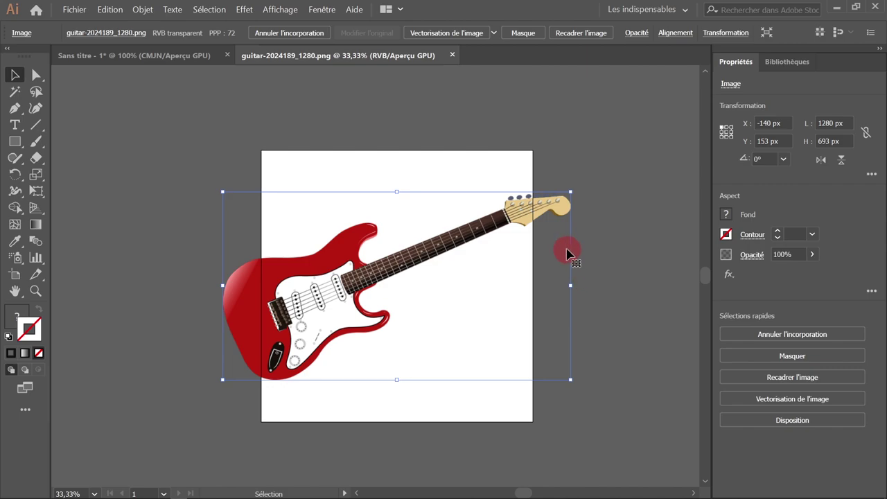
Step: Scale the guitar image proportionally from its top-right corner to about 1091 × 591 px
scroll(573, 206, "up", 1)
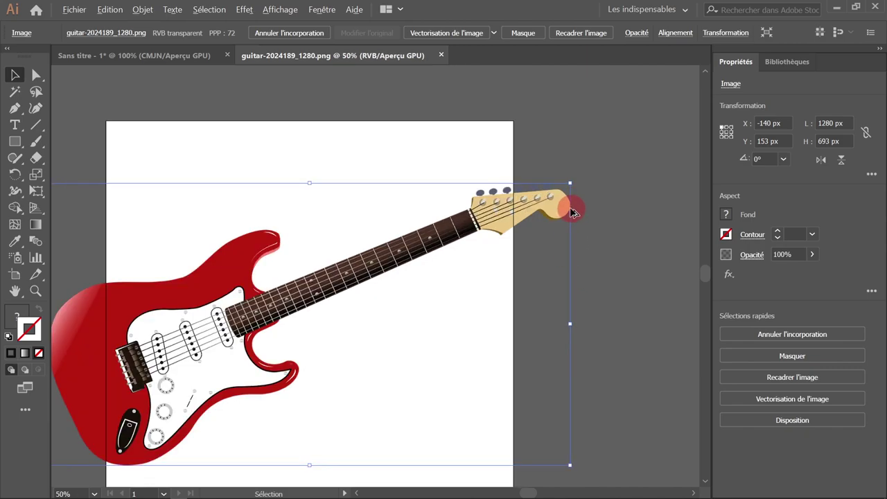
left_click_drag(554, 200, 589, 168)
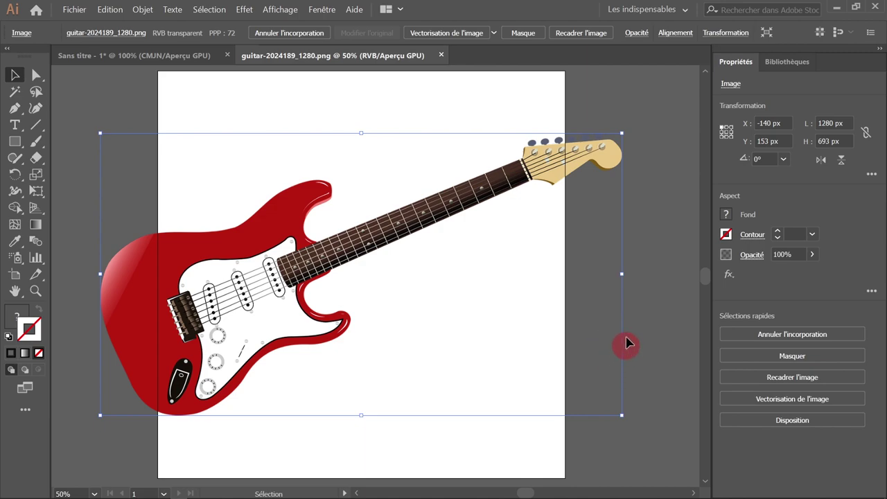
mouse_move(622, 133)
left_mouse_down()
mouse_move(384, 183)
mouse_move(381, 197)
left_mouse_up()
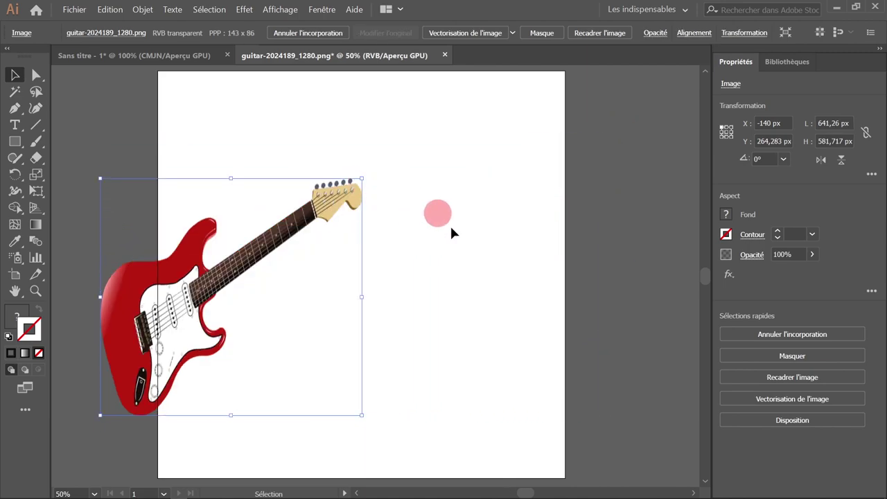
key("ctrl+z")
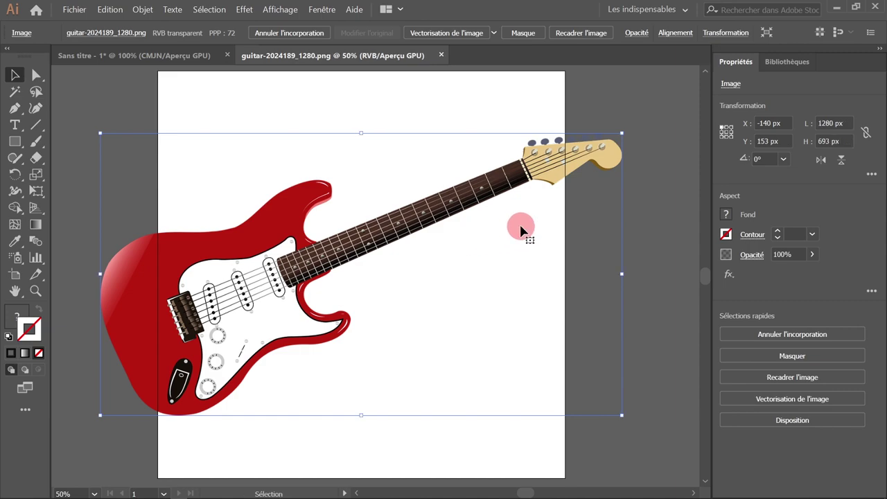
key("shift")
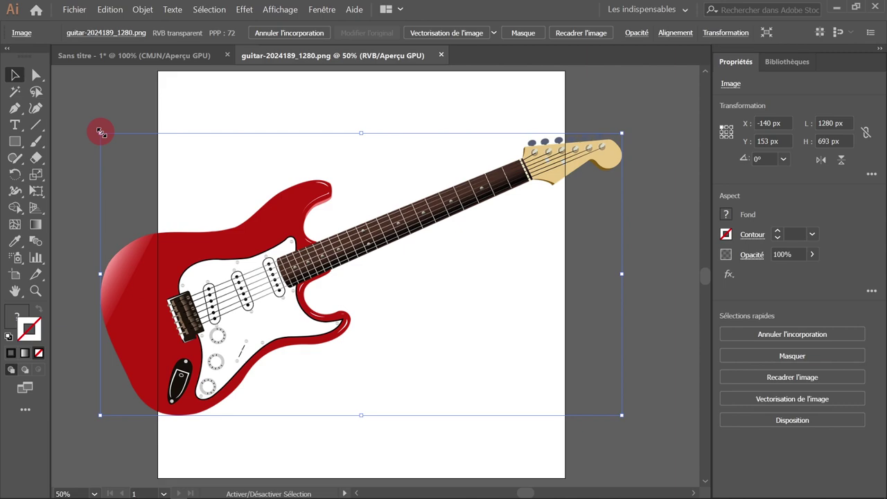
left_click_drag(622, 133, 460, 223)
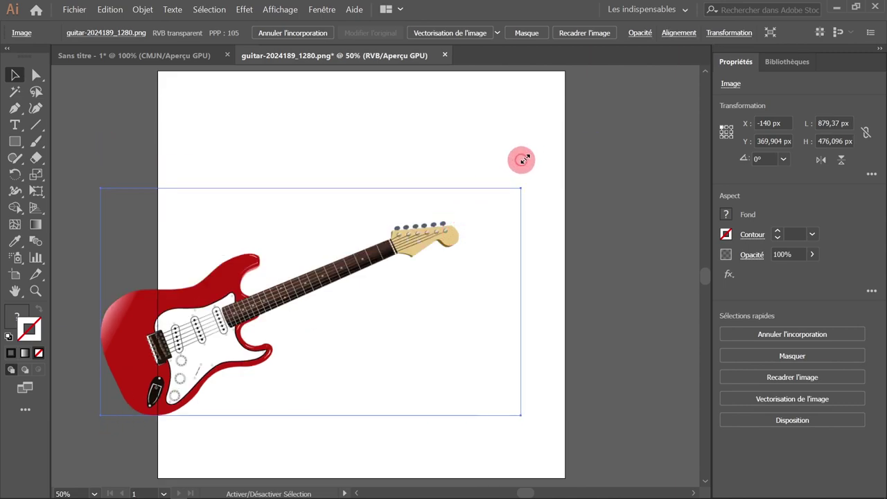
mouse_move(460, 223)
left_mouse_down()
mouse_move(577, 160)
mouse_move(545, 175)
left_mouse_up()
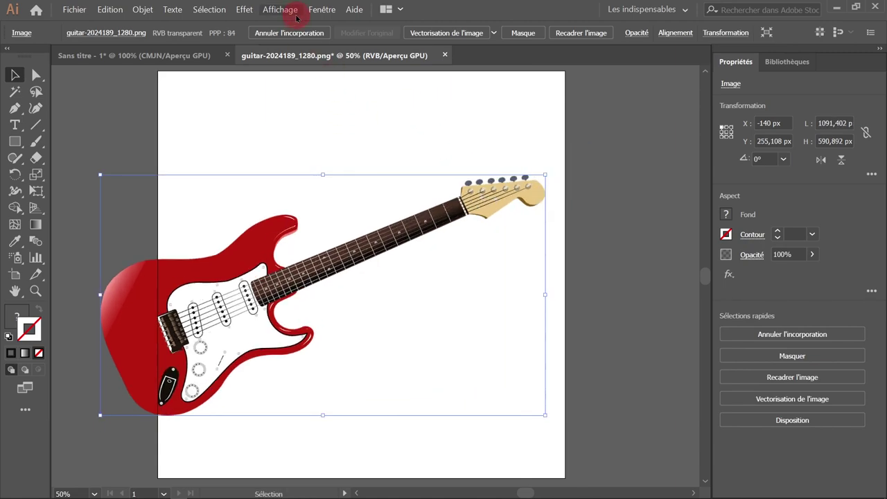
Step: Show the Nuancier swatches panel and close the guitar PNG document without saving
left_click(322, 10)
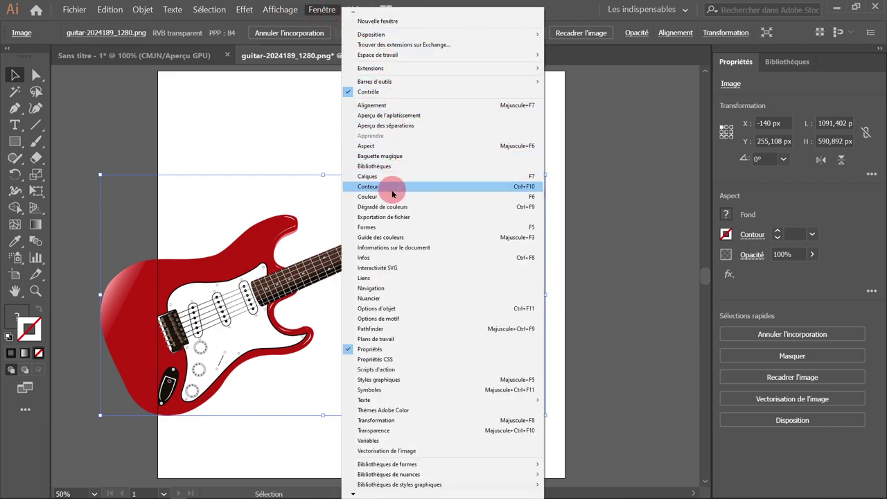
left_click(381, 298)
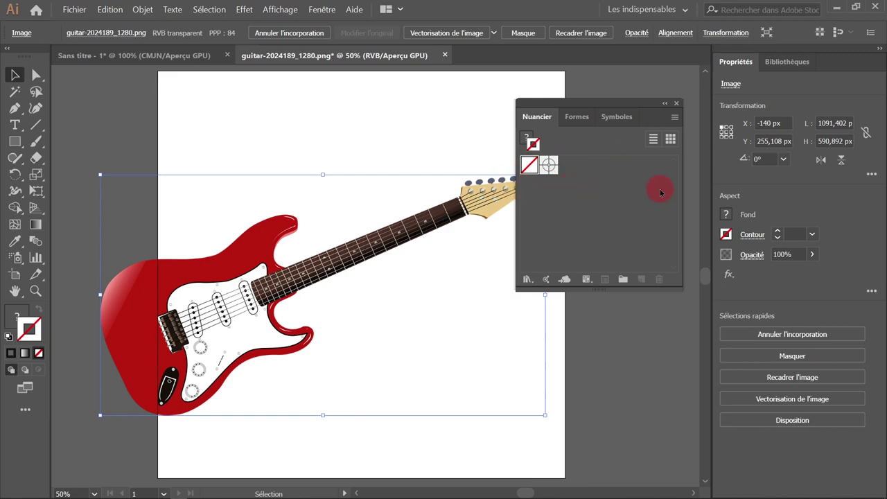
left_click(445, 55)
left_click(512, 272)
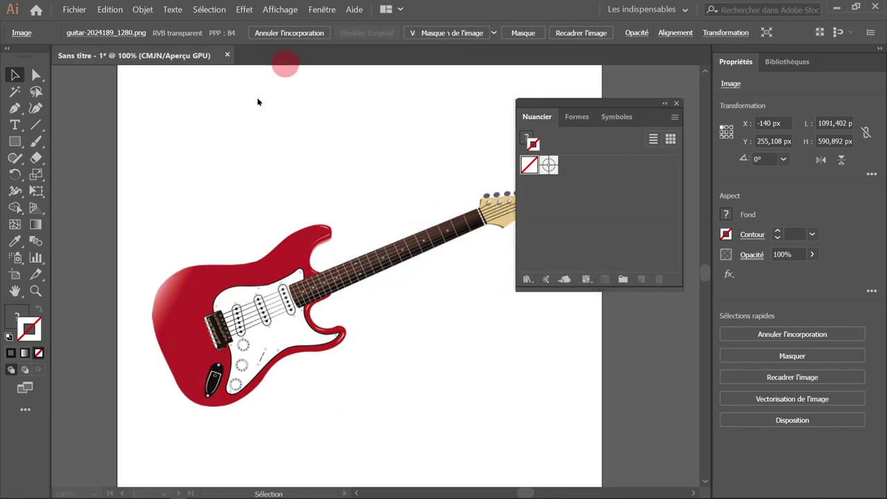
Step: Delete the guitar image from the Sans titre-1 artboard
left_click(284, 270)
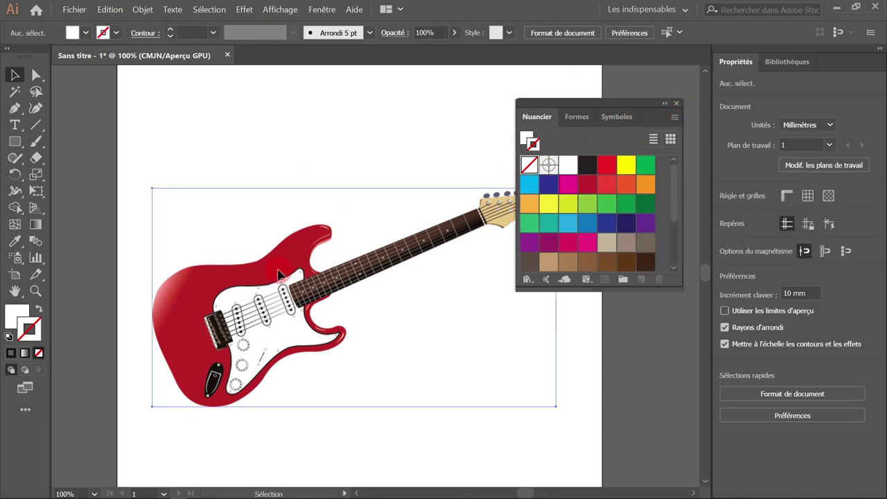
key("Delete")
left_click(74, 10)
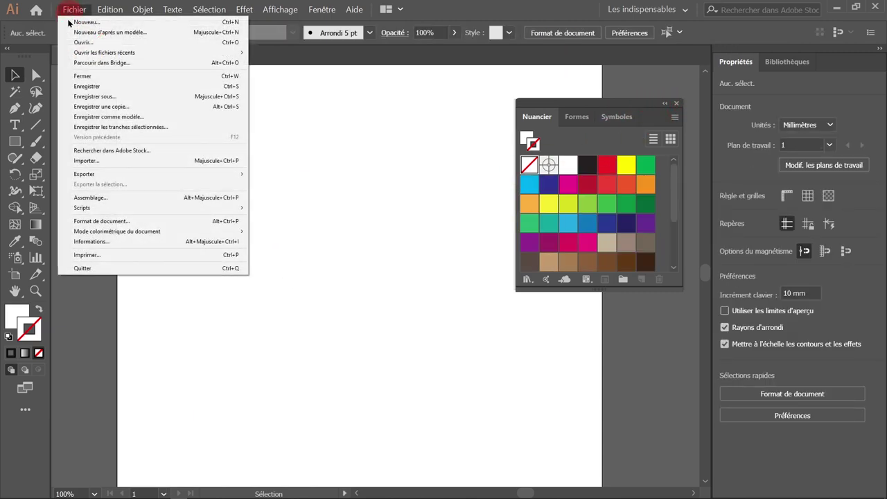
Step: Import guitar-2024189_1280.png with Lier ticked so it loads as a linked file
left_click(80, 162)
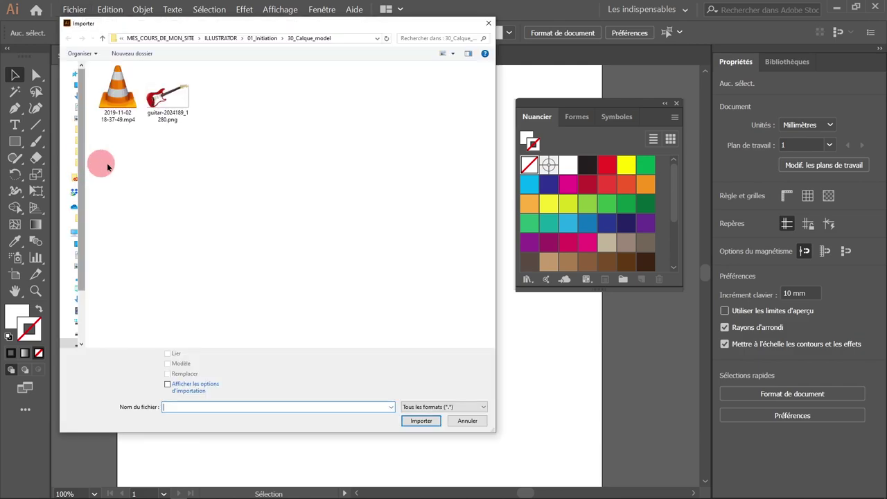
left_click(164, 92)
left_click(422, 422)
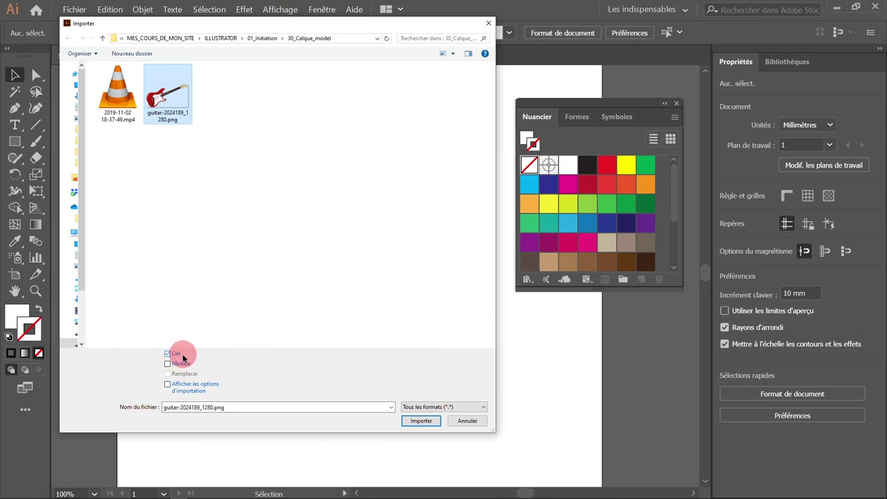
left_click(420, 423)
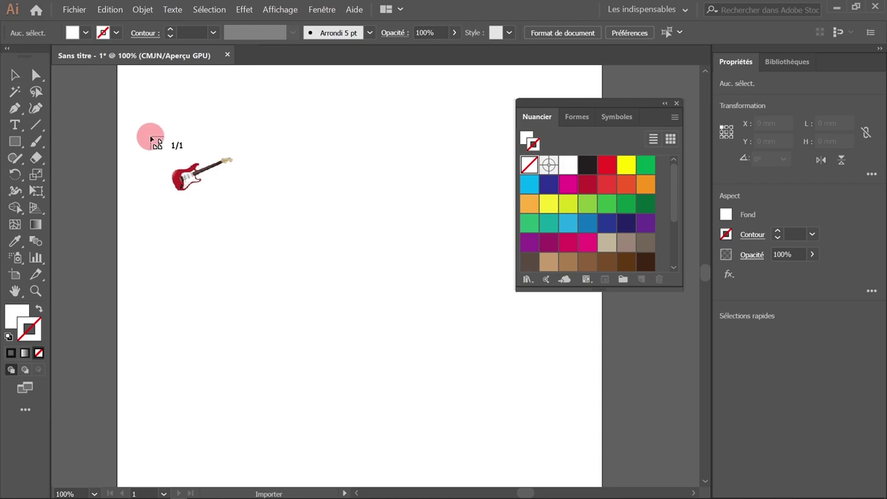
Step: Place the linked guitar at 194 × 105,033 mm across the artboard top, nudge it, then deselect
mouse_move(143, 141)
left_mouse_down()
mouse_move(442, 389)
mouse_move(594, 479)
left_mouse_up()
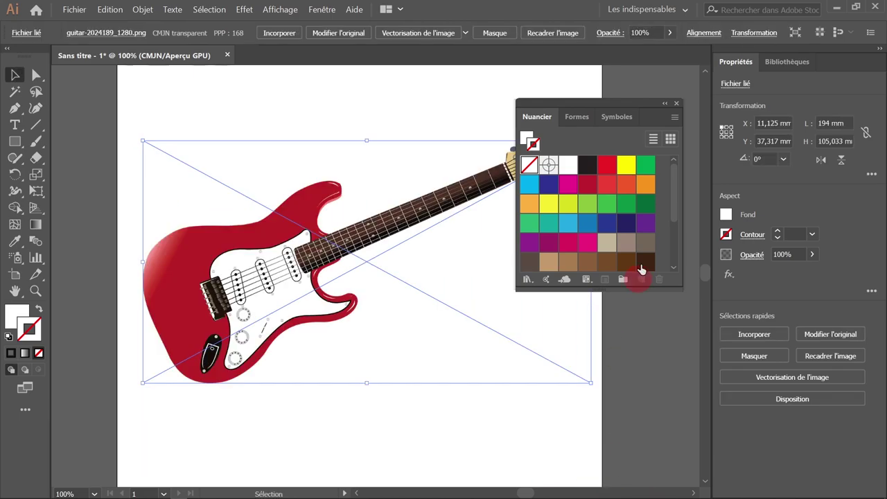
left_click(676, 103)
key("ctrl+minus")
key("ctrl+minus")
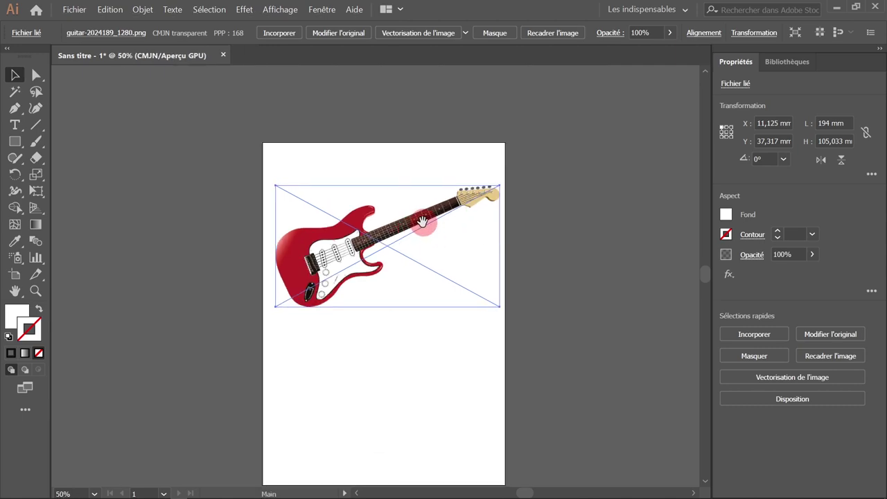
key("ctrl+plus")
left_click_drag(331, 193, 333, 199)
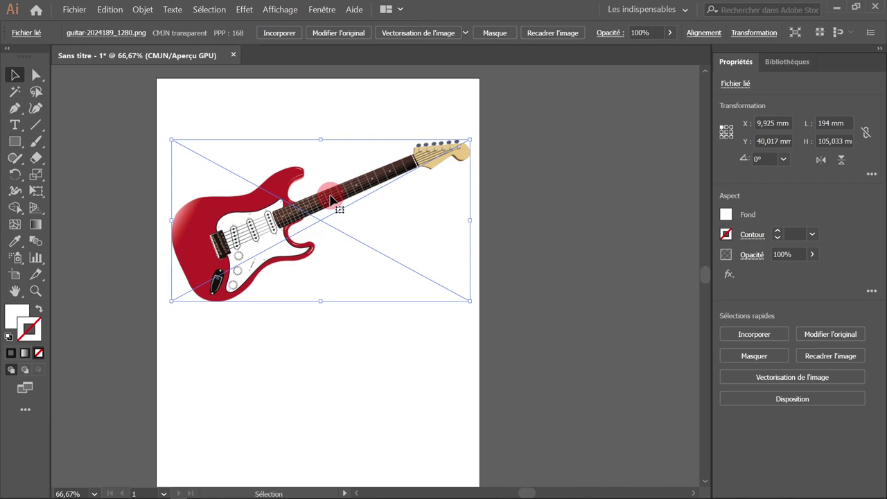
scroll(329, 199, "up", 1)
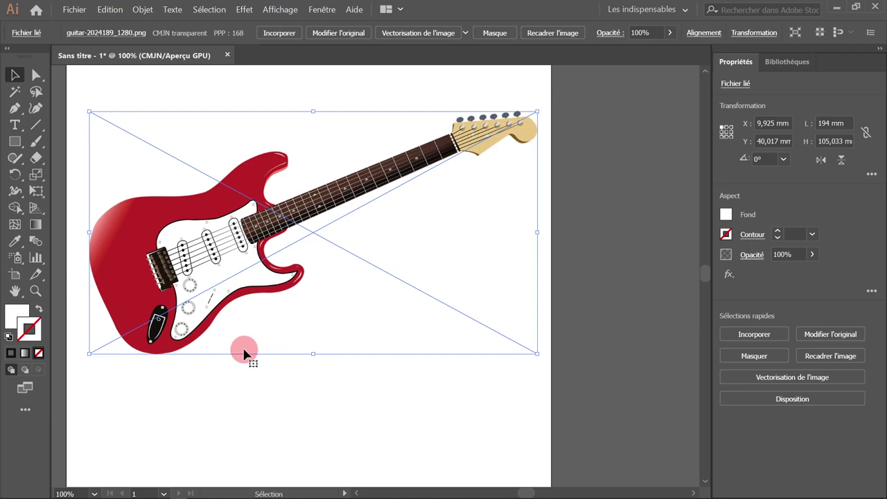
left_click(247, 374)
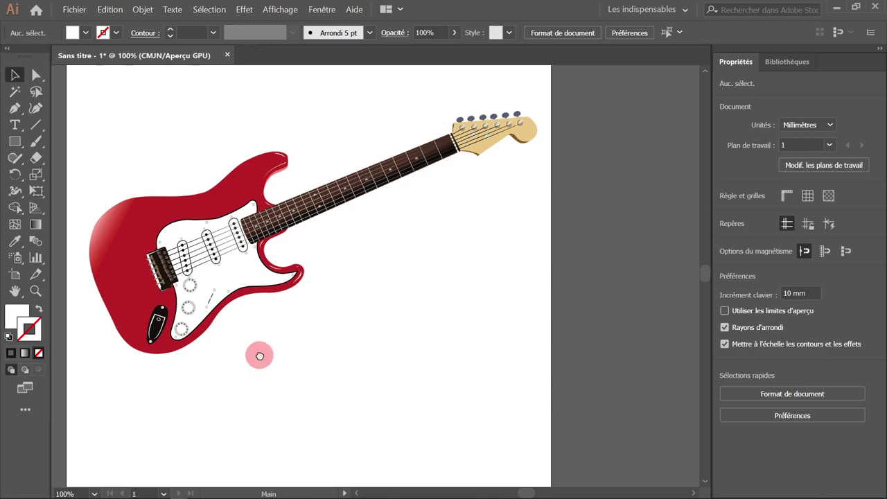
Step: Use the Pen tool zoomed on the body's upper edge, with default white fill and 1 pt black stroke
left_click_drag(257, 356, 277, 379)
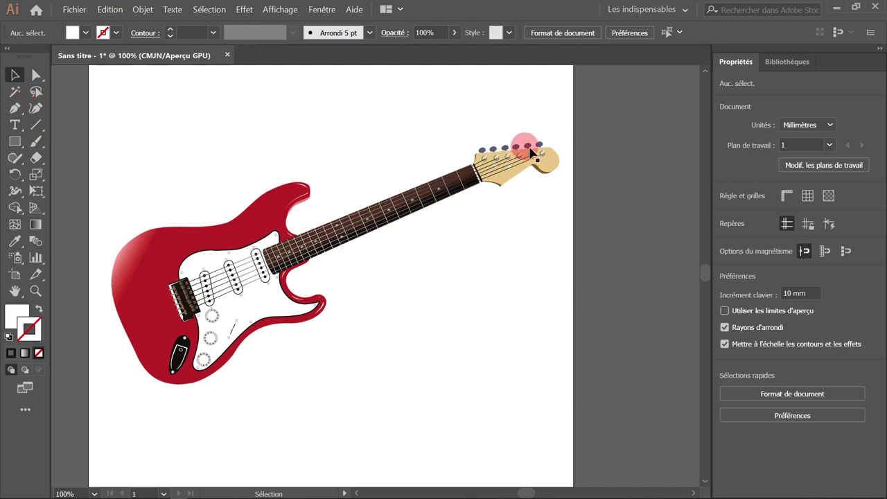
left_click(15, 109)
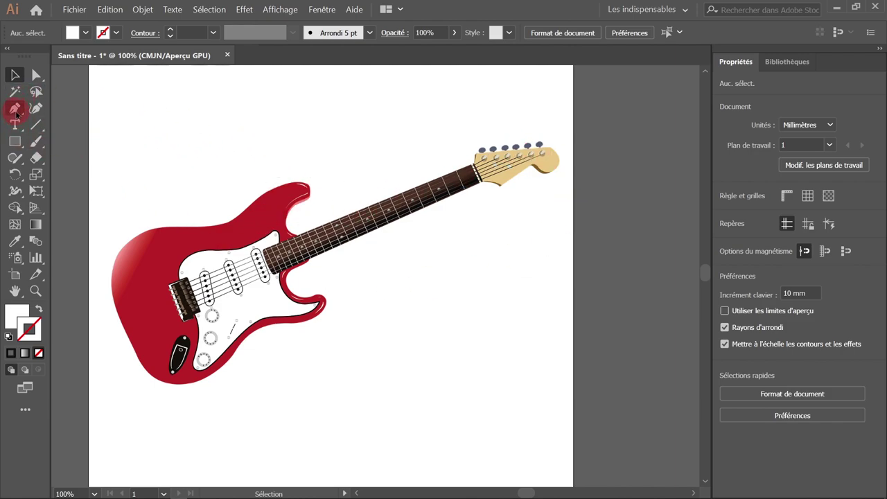
left_click(223, 198, "ctrl")
left_click_drag(228, 198, 232, 127)
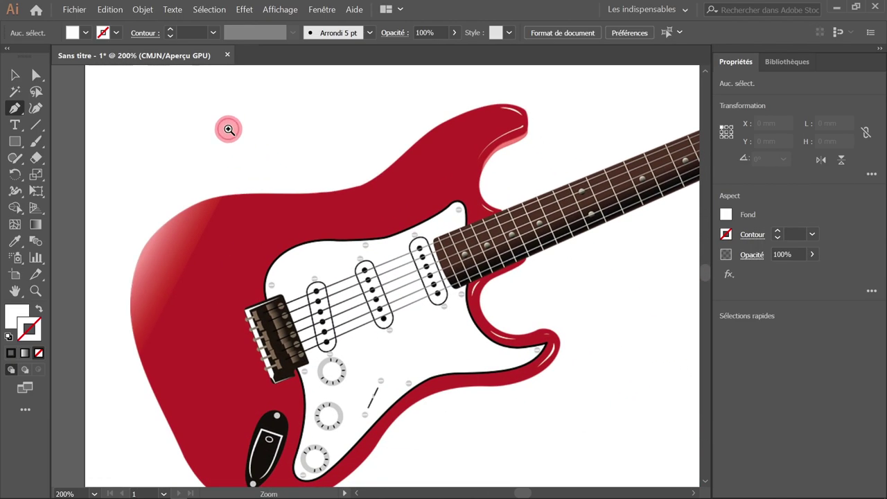
left_click(232, 129, "ctrl")
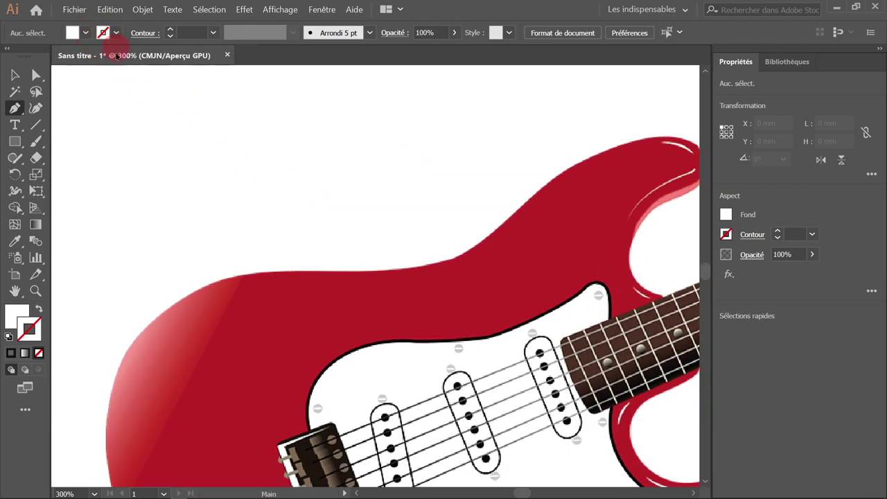
key("d")
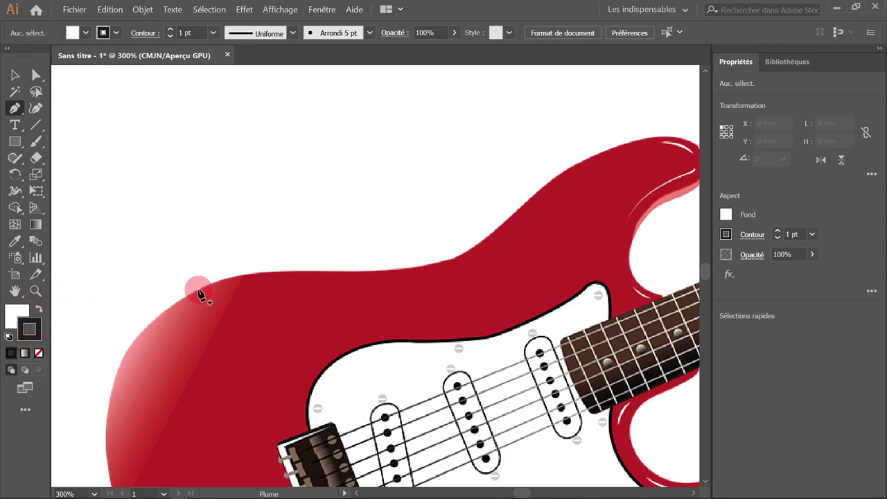
Step: Start the pen outline with curved anchors along the guitar body's upper edge toward the horn
left_click_drag(196, 296, 231, 274)
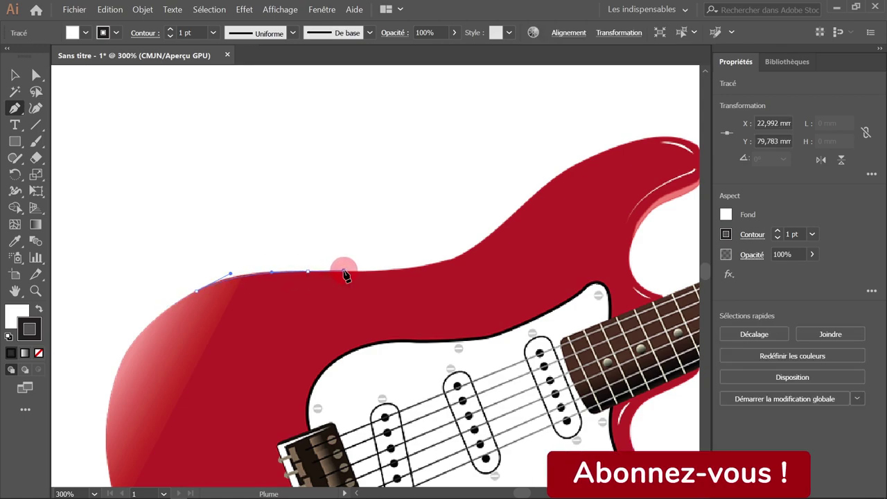
left_click_drag(309, 275, 346, 275)
left_click_drag(430, 270, 466, 257)
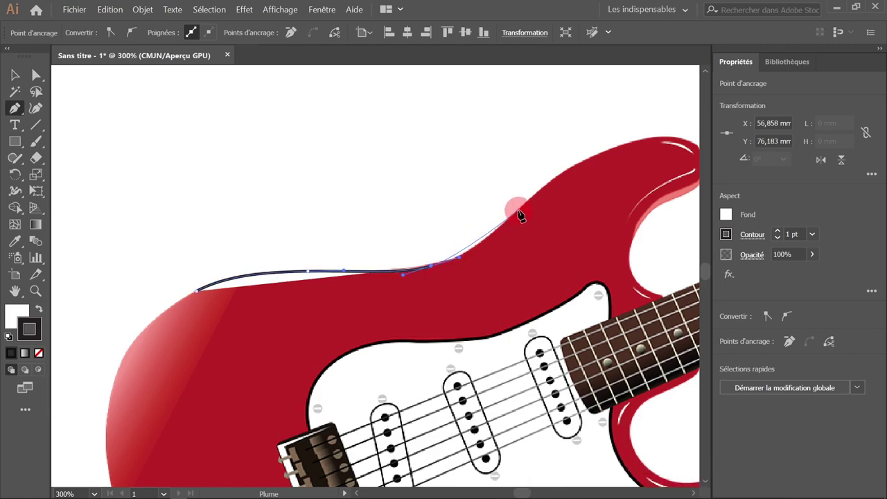
mouse_move(508, 221)
left_mouse_down()
mouse_move(528, 207)
mouse_move(513, 196)
mouse_move(548, 179)
left_mouse_up()
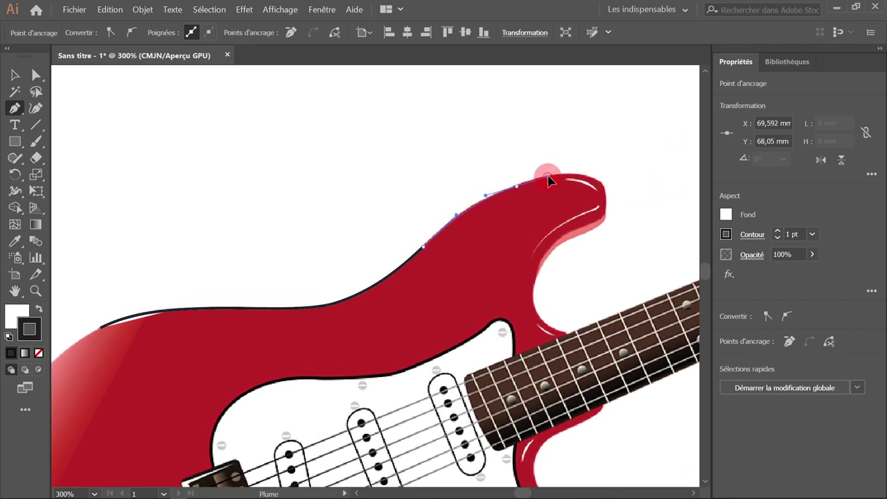
Step: Add corner points across the pickguard and lower body, then close the path at its start
left_click(478, 386)
left_click(309, 470)
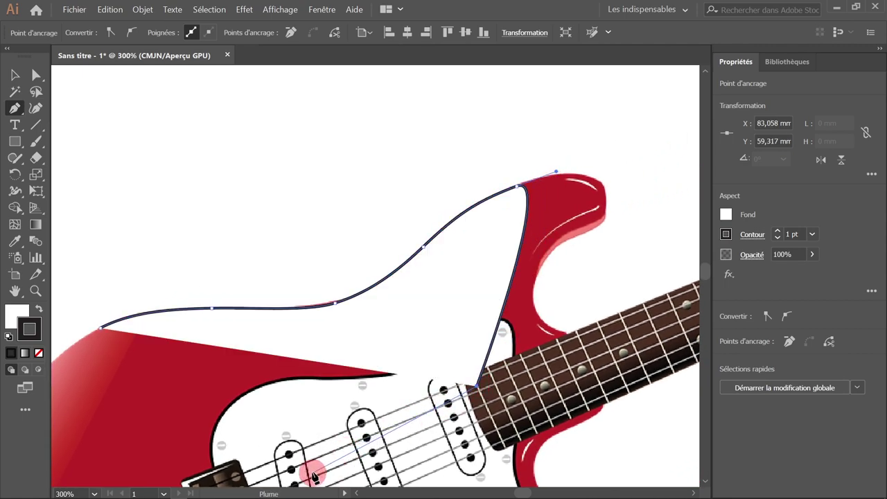
left_click(217, 451)
left_click(159, 455)
left_click_drag(159, 459, 245, 341)
left_click(241, 334)
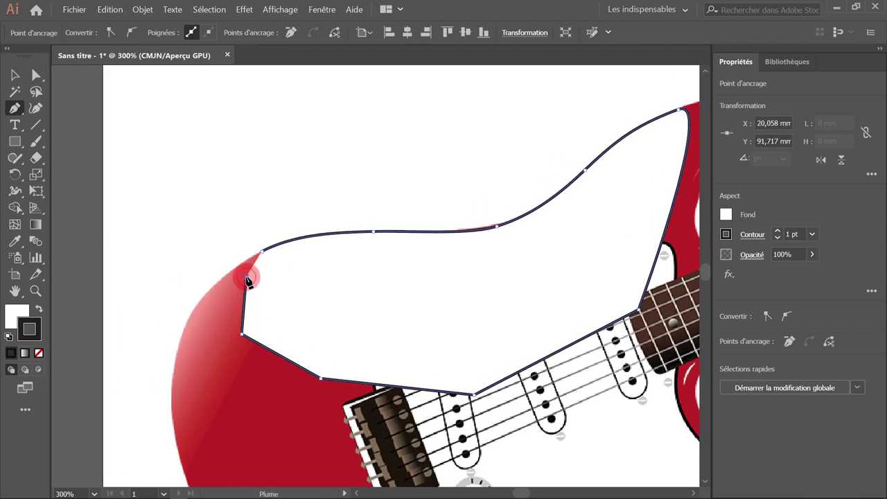
left_click(262, 253)
left_click(285, 290)
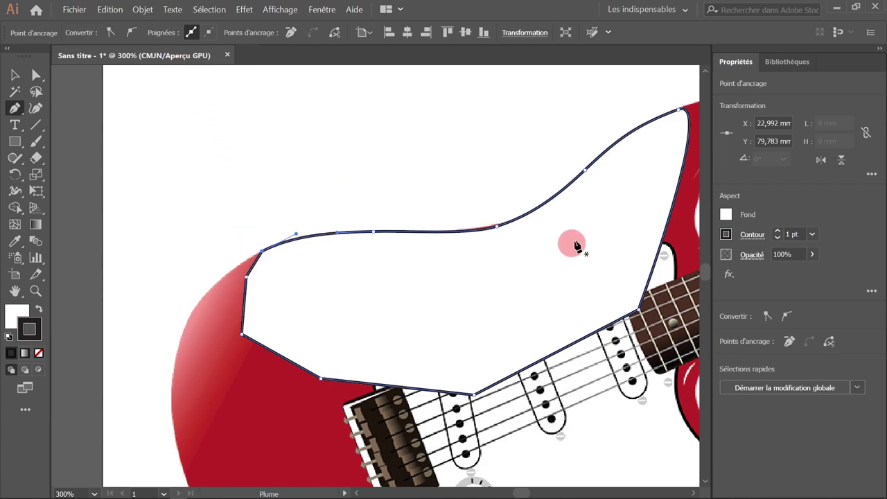
Step: Toggle Outline view with Ctrl+Y and zoom to compare the traced path against the guitar
key("space")
left_click_drag(573, 259, 490, 254)
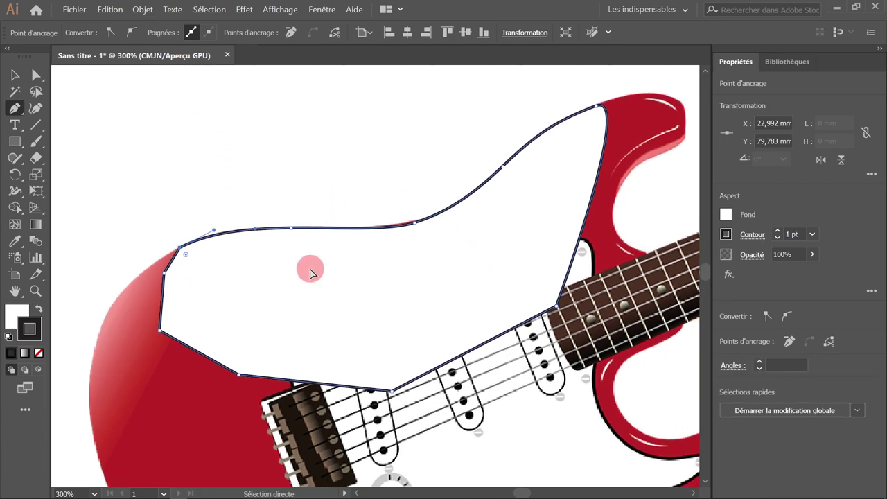
key("ctrl+y")
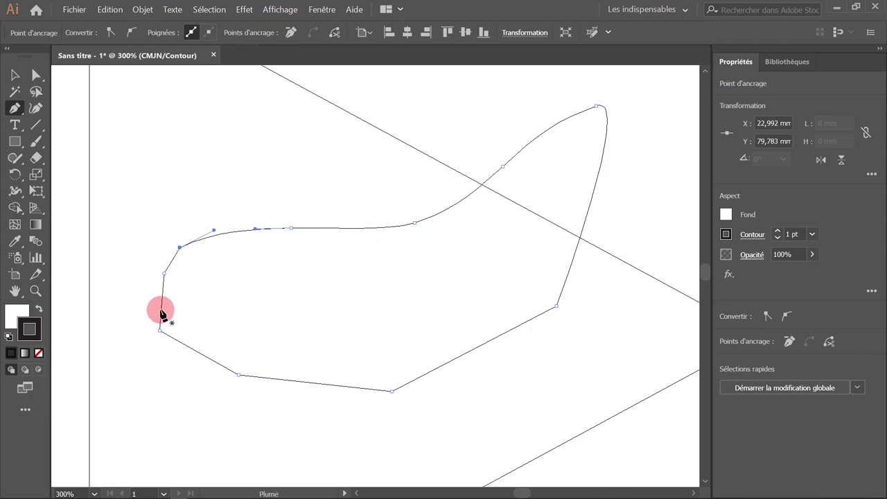
key("ctrl+y")
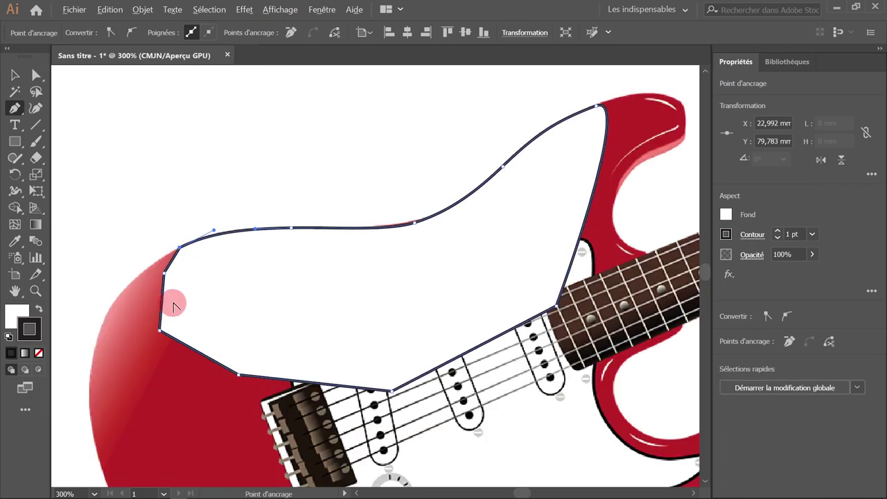
key("ctrl+minus")
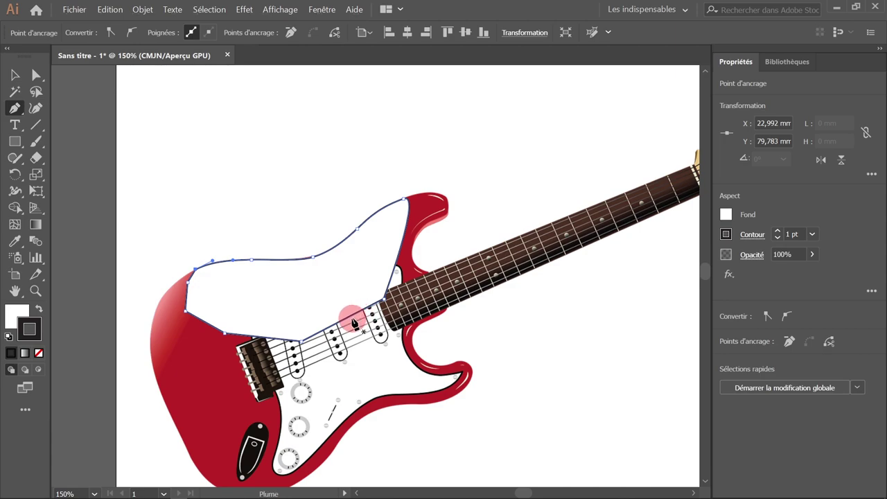
key("ctrl+plus")
key("ctrl+plus")
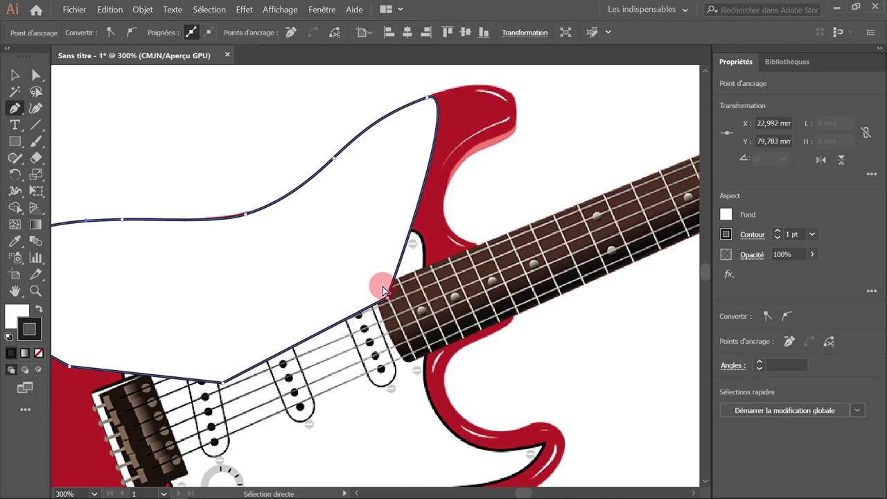
key("ctrl+y")
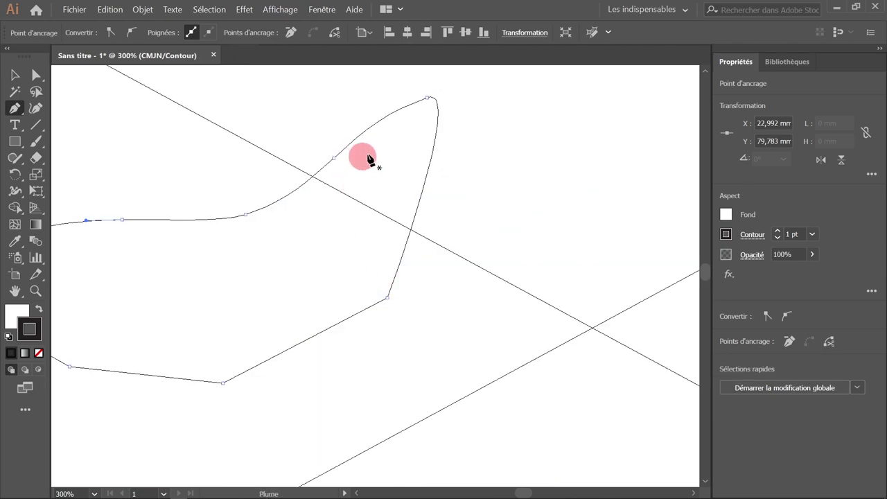
Step: Pan across the wireframe outline, return to preview, and bring up the Calques panel (F7)
left_click_drag(277, 277, 403, 275)
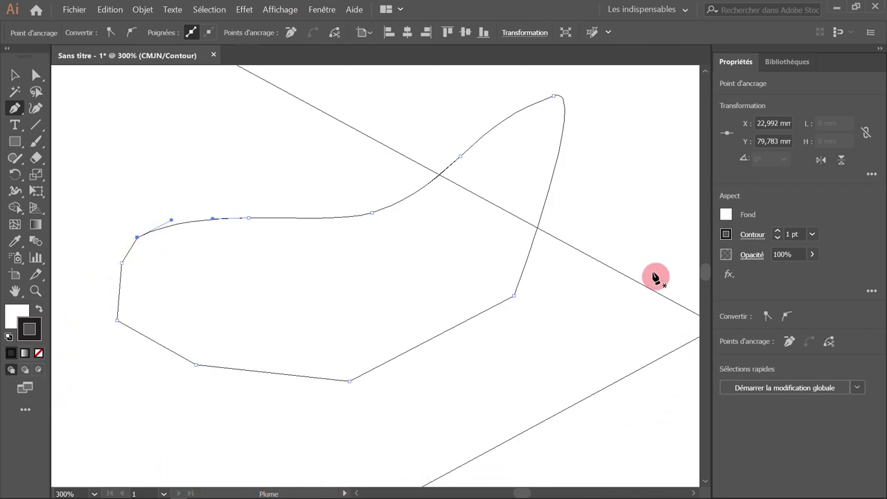
key("space")
left_click_drag(602, 160, 501, 193)
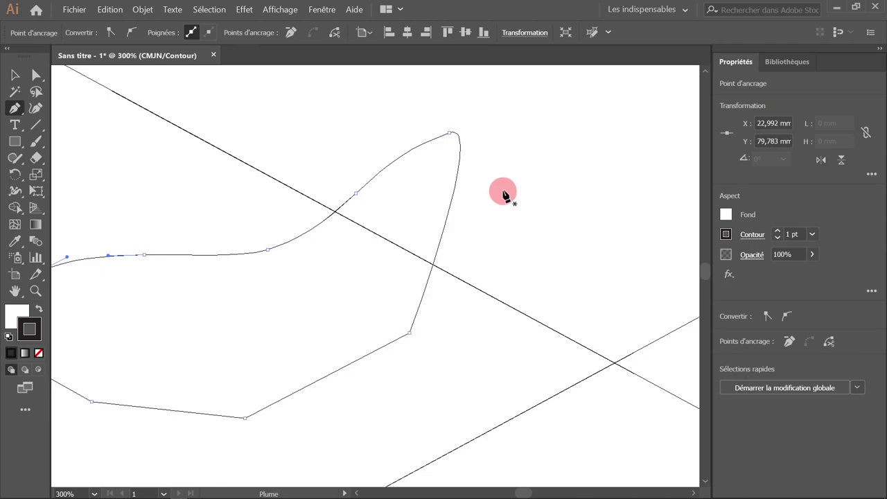
key("ctrl+y")
left_click(505, 183, "alt")
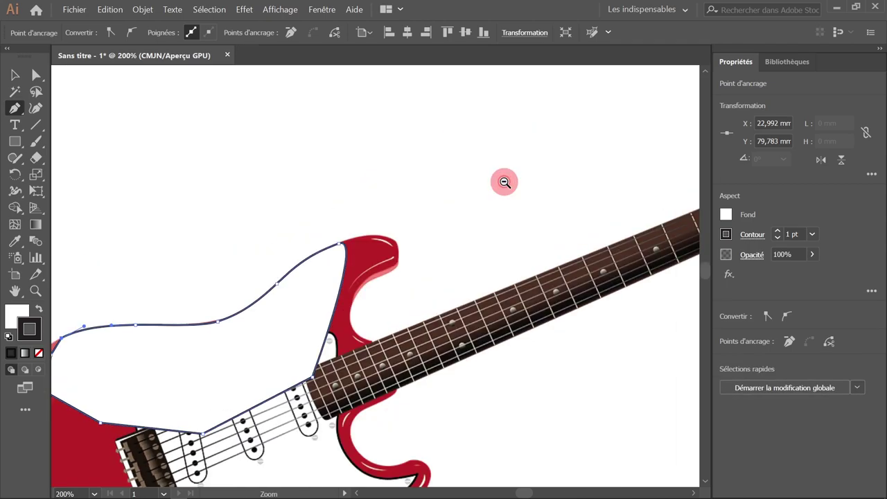
left_click_drag(457, 257, 519, 206)
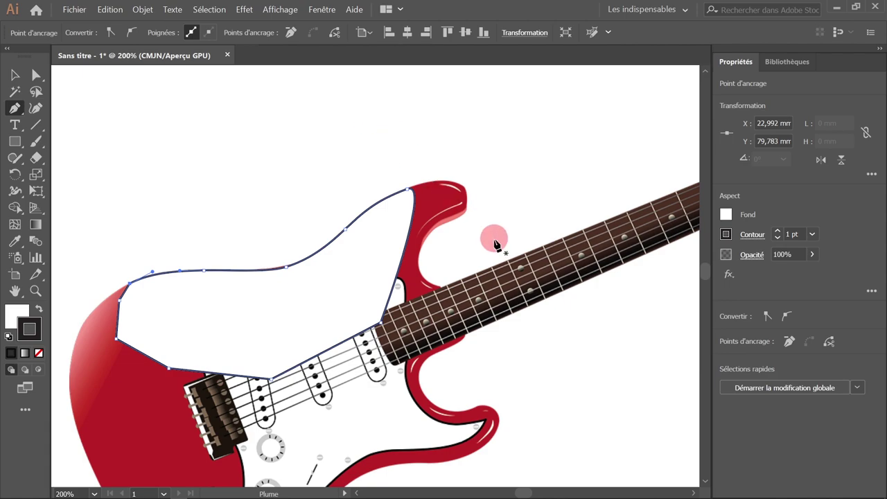
key("F7")
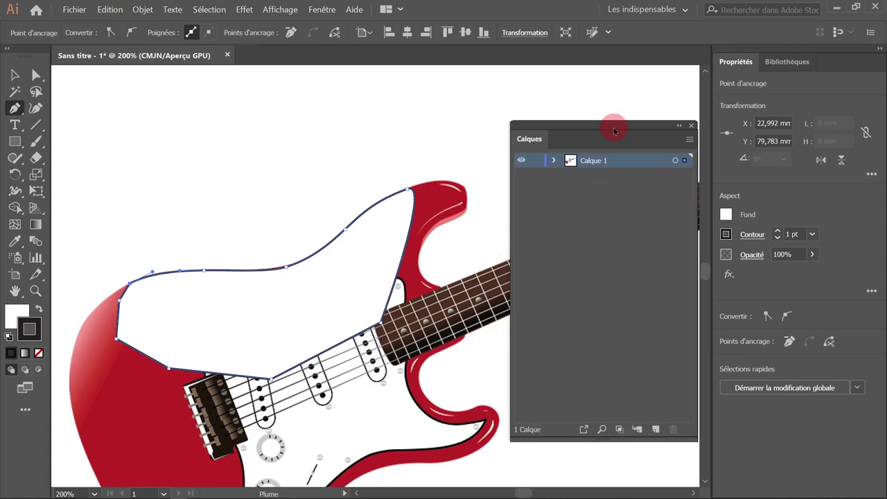
Step: Delete the <Tracé> path from Calque 1 in the Calques panel, then reselect Calque 1
left_click_drag(614, 131, 589, 103)
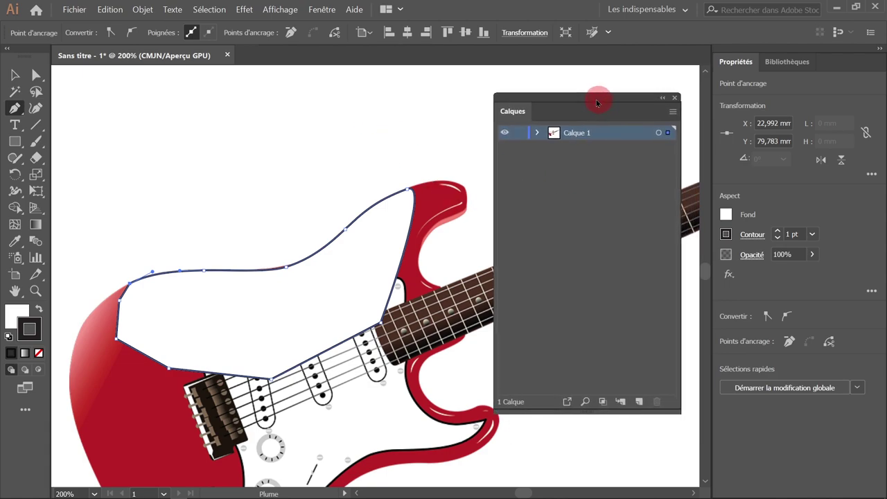
left_click(526, 133)
left_click(610, 148)
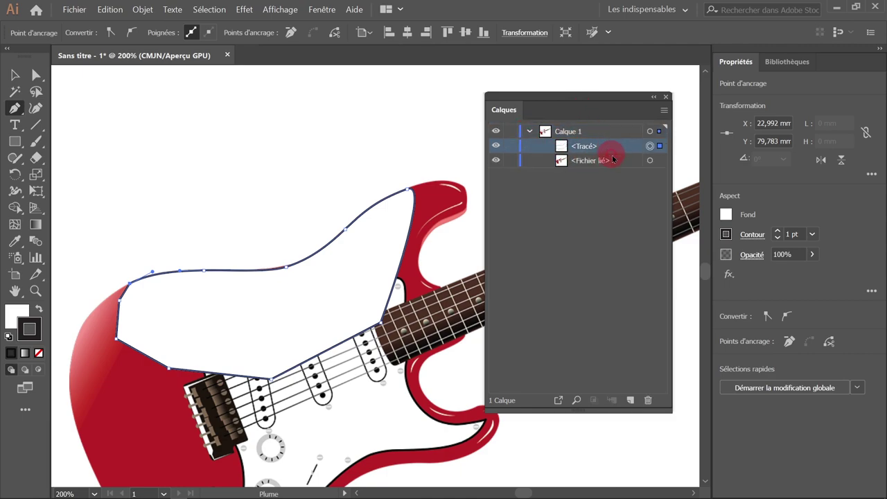
mouse_move(619, 151)
left_mouse_down()
mouse_move(640, 390)
mouse_move(650, 400)
left_mouse_up()
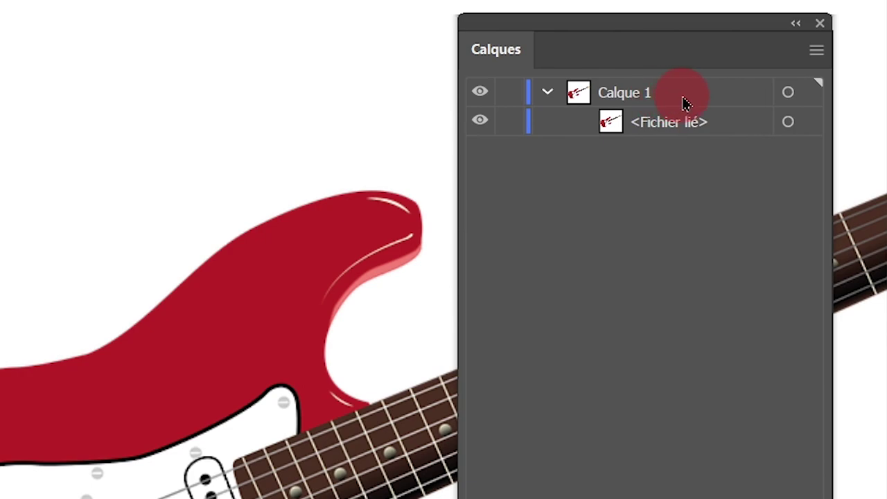
left_click(684, 99)
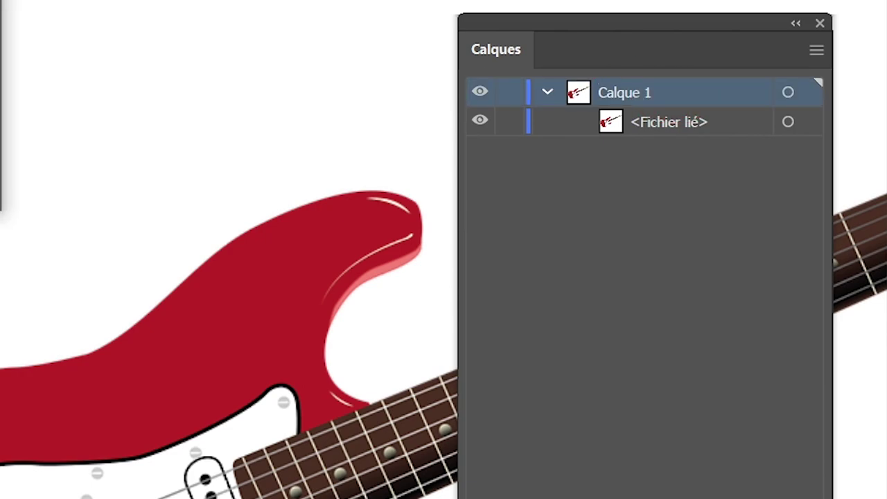
Step: Rename Calque 1 to 'model image' and make it a template layer with images dimmed to 50%
double_click(683, 99)
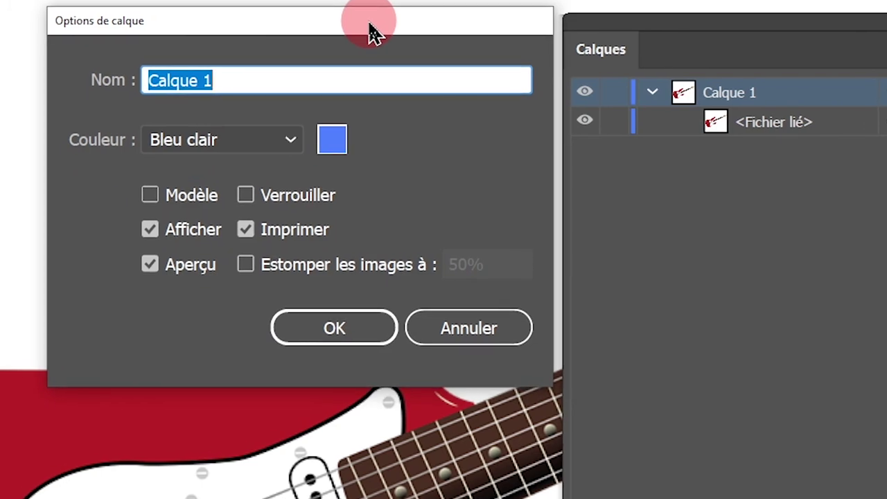
left_click_drag(368, 32, 368, 34)
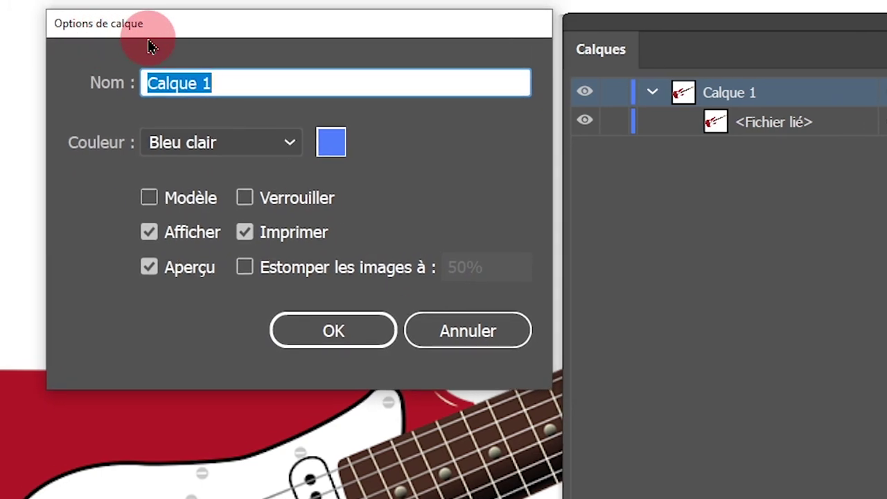
type("model image")
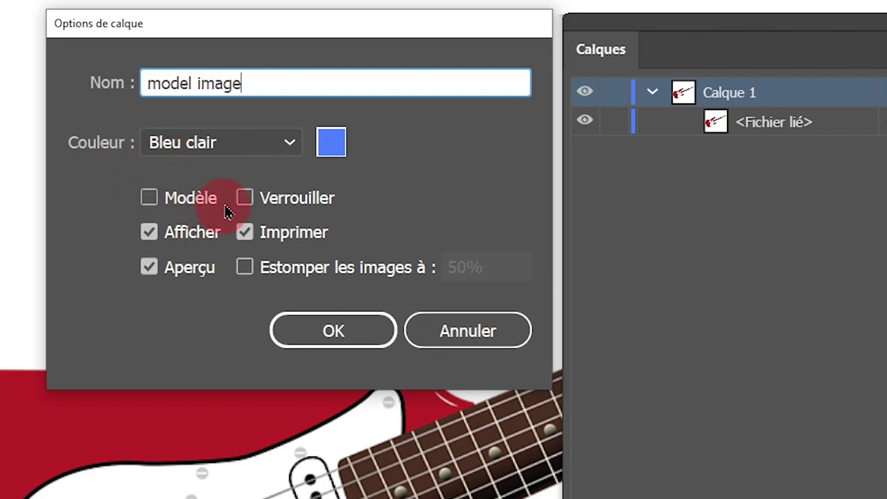
left_click(149, 199)
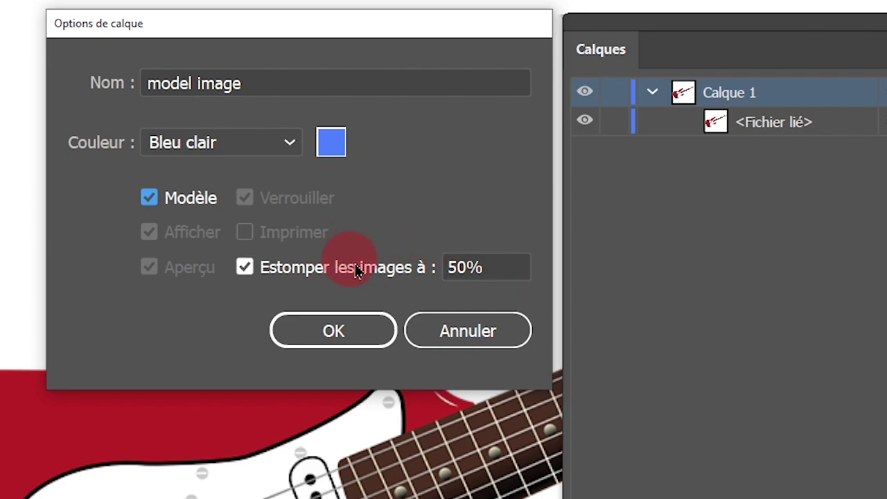
left_click(494, 263)
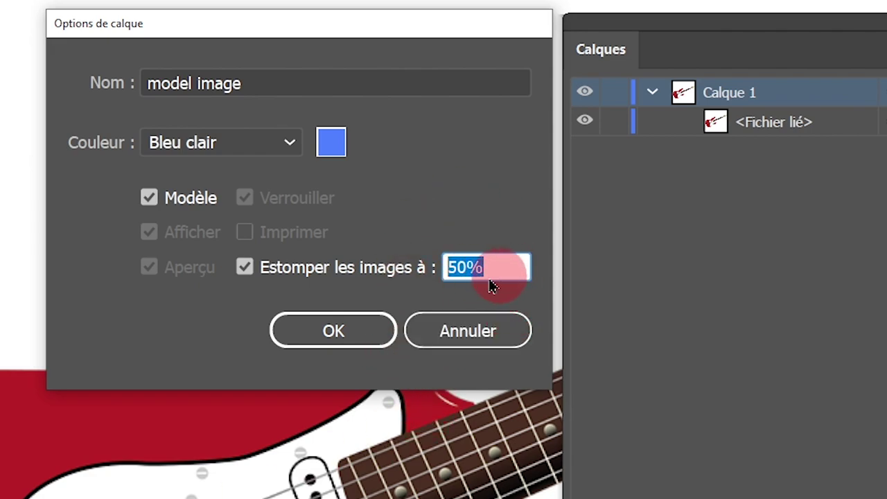
left_click(337, 340)
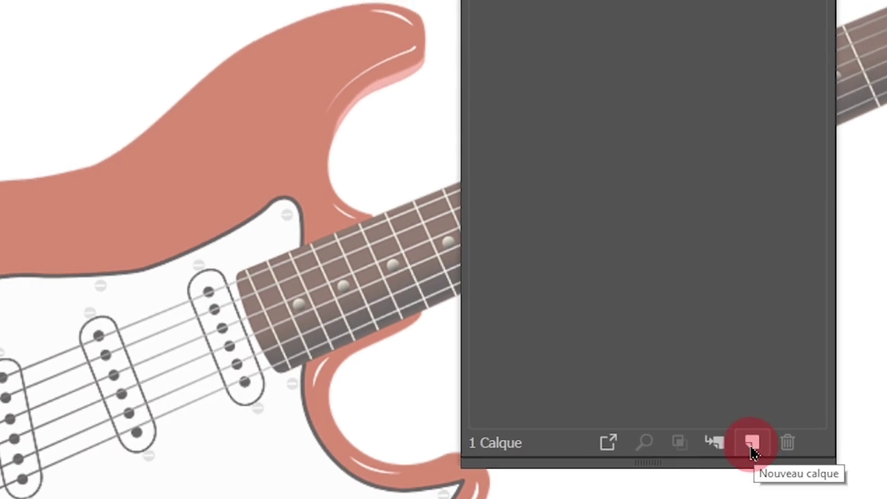
Step: Add a new layer above the model image template and rename it 'dessin'
left_click(753, 445)
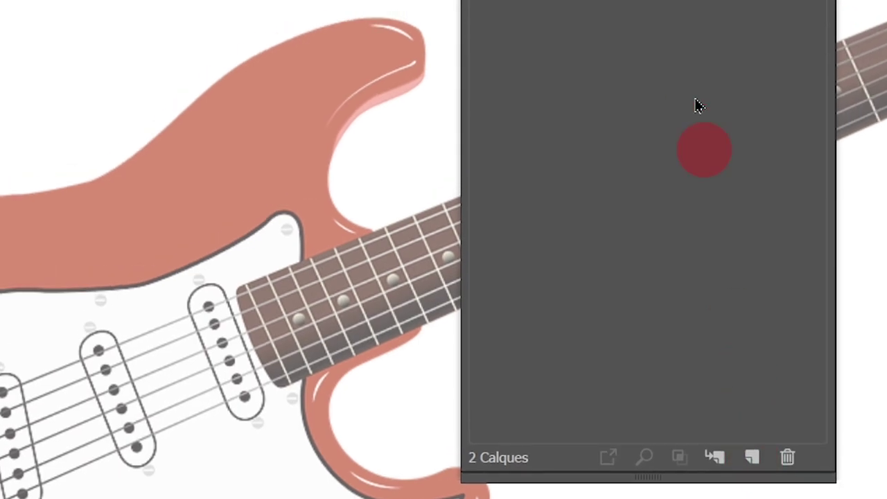
left_click(641, 80)
double_click(639, 78)
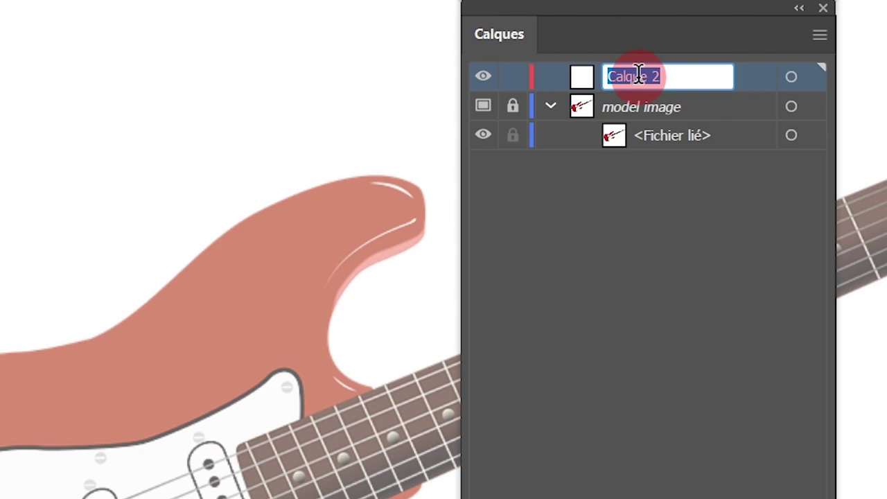
type("dessin")
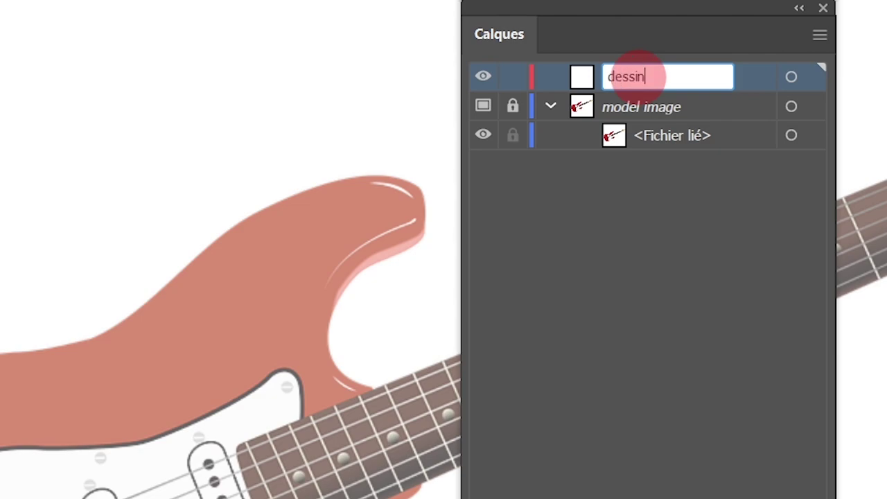
key("Return")
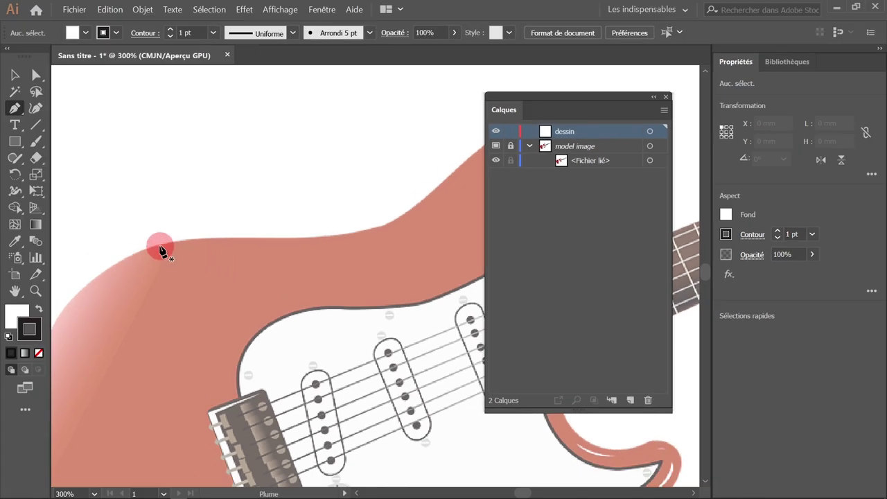
Step: Trace the guitar body's top edge, upper horn and neck junction with Pen anchors, closing the path
left_click_drag(160, 246, 204, 237)
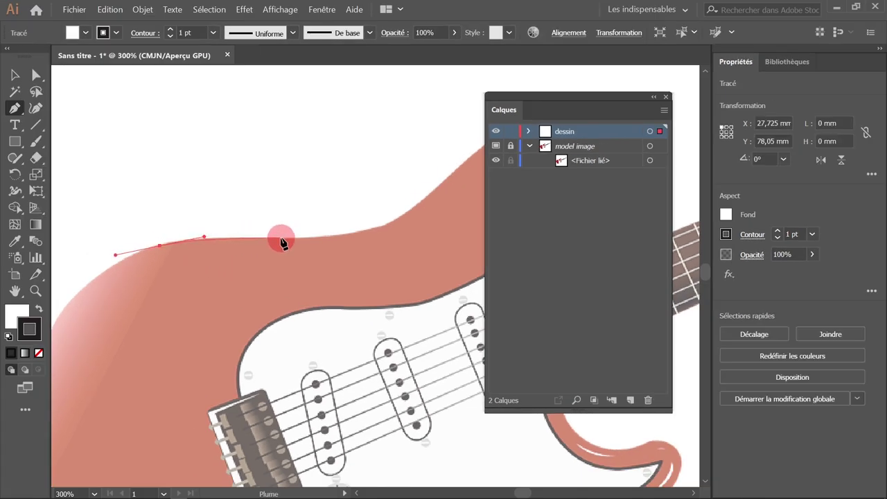
left_click_drag(280, 240, 332, 237)
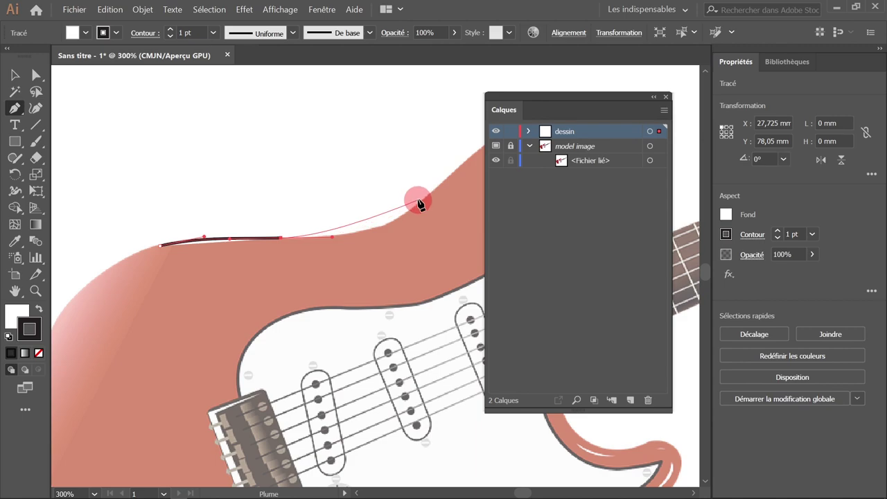
mouse_move(423, 202)
left_mouse_down()
mouse_move(468, 164)
mouse_move(340, 208)
left_mouse_up()
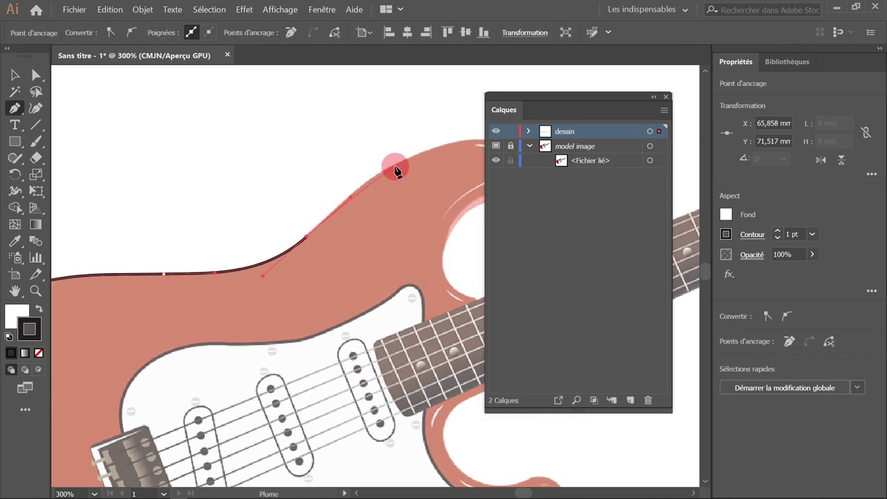
left_click_drag(395, 167, 425, 153)
left_click(238, 451)
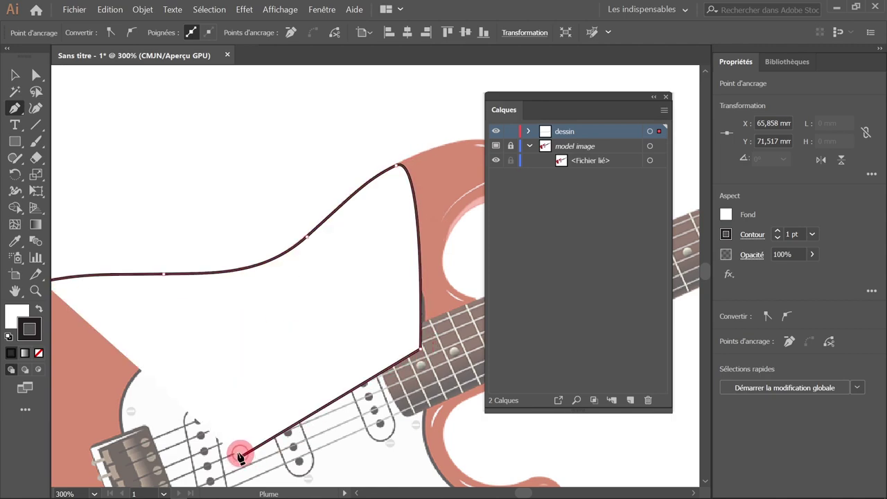
left_click_drag(238, 451, 347, 357)
left_click(230, 337)
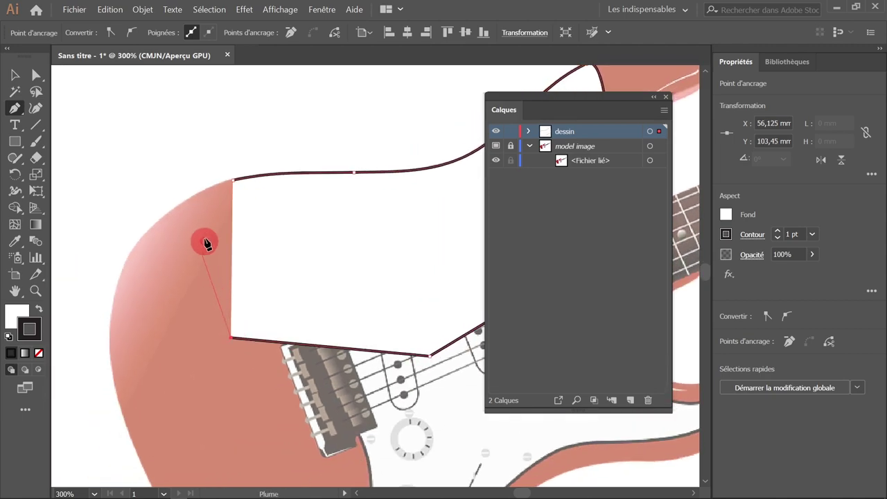
left_click(233, 181)
Step: Switch to Outline view and zoom in on the upper horn's edge
left_click_drag(334, 239, 199, 272)
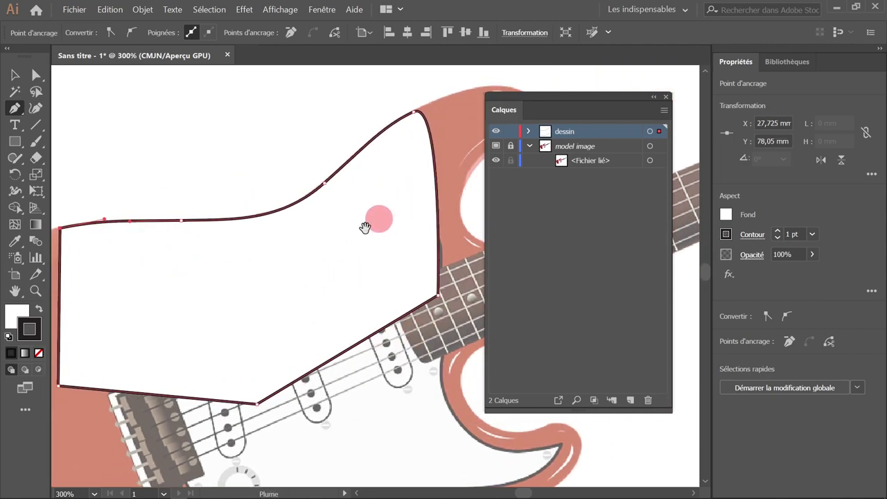
left_click_drag(398, 210, 366, 226)
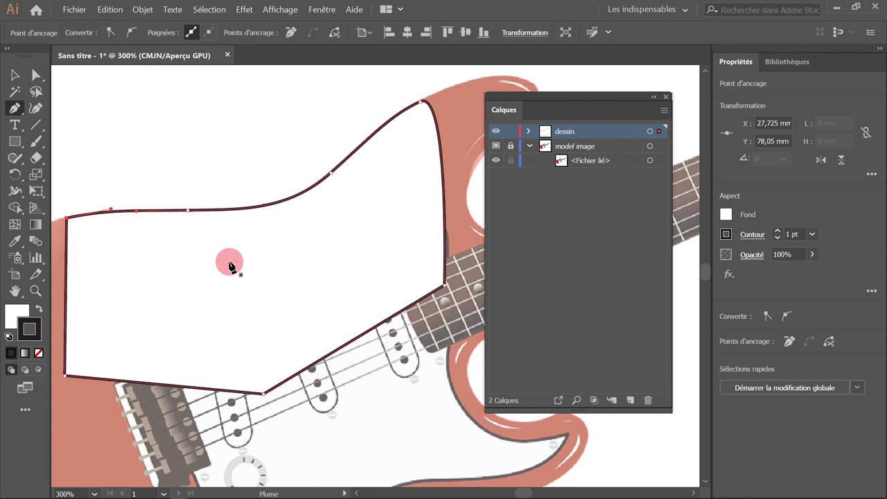
key("ctrl+y")
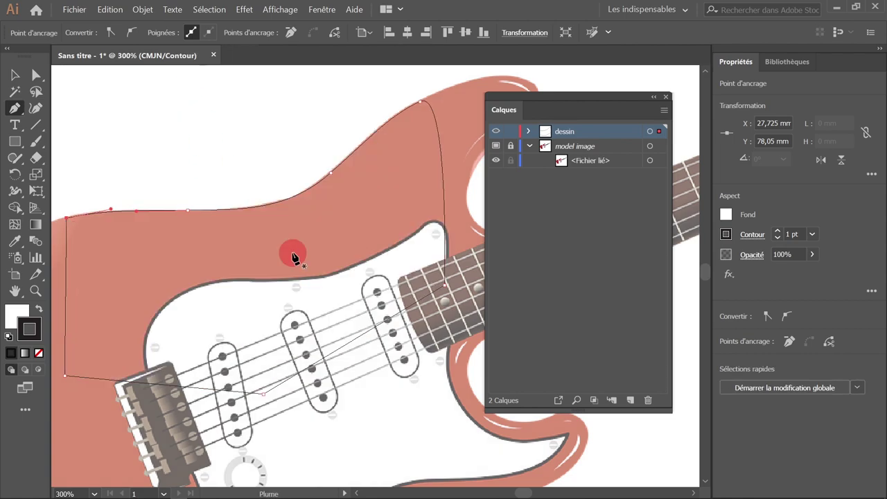
left_click_drag(349, 241, 276, 252)
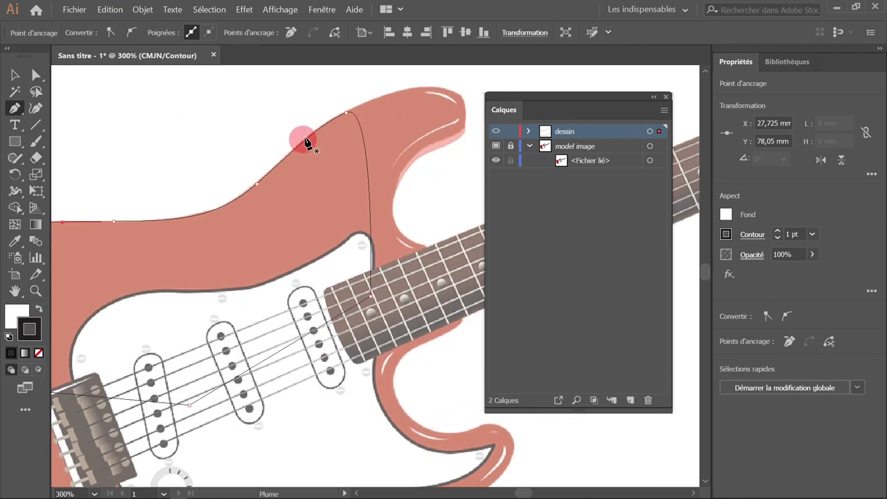
mouse_move(256, 342)
left_mouse_down()
mouse_move(274, 318)
mouse_move(172, 410)
left_mouse_up()
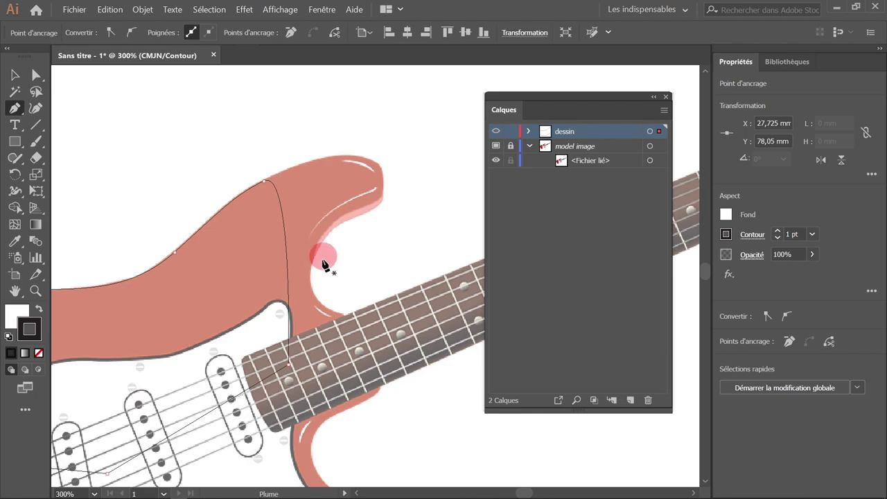
mouse_move(333, 289)
left_mouse_down()
mouse_move(307, 204)
mouse_move(365, 263)
mouse_move(460, 297)
left_mouse_up()
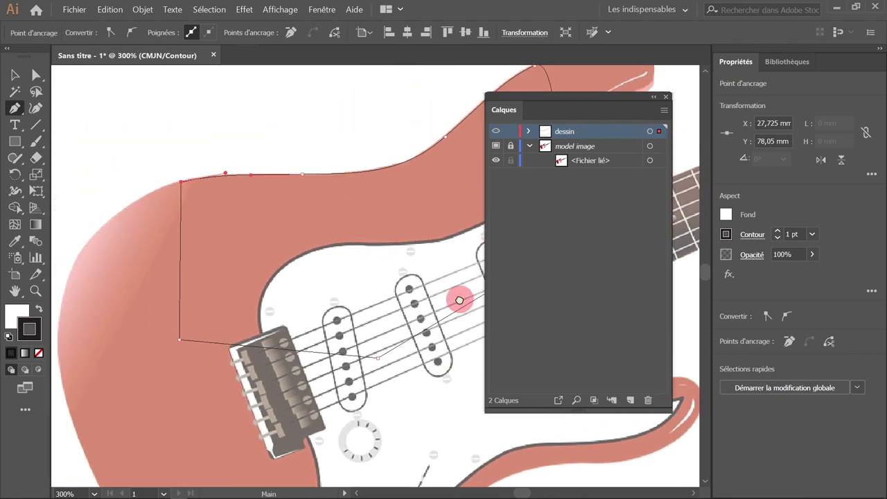
mouse_move(235, 267)
left_mouse_down()
mouse_move(321, 271)
mouse_move(191, 312)
mouse_move(311, 261)
left_mouse_up()
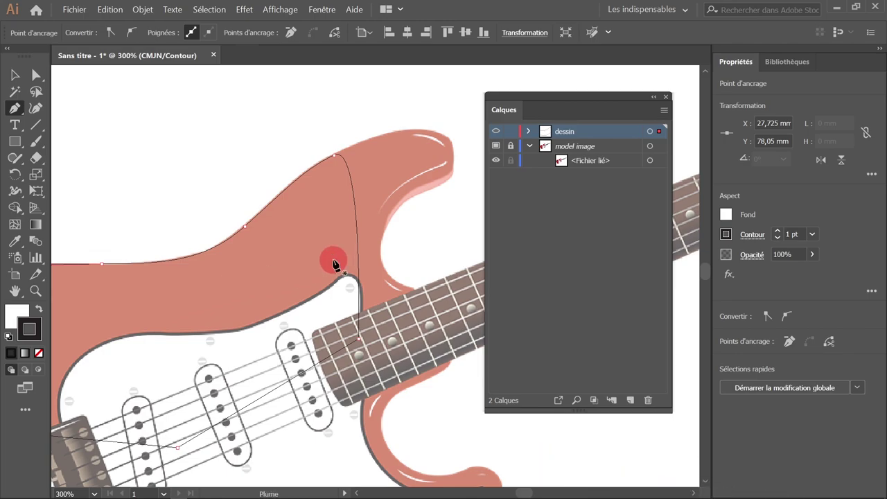
left_click(333, 261)
left_click(353, 239)
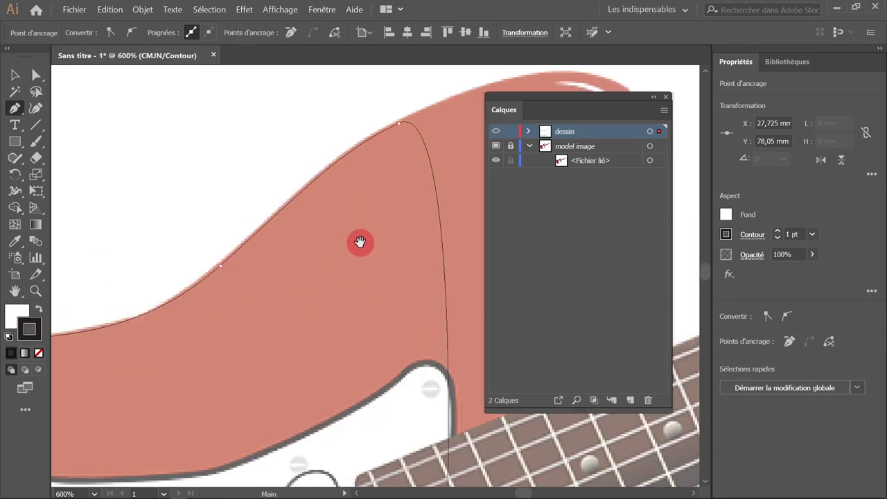
left_click_drag(359, 242, 265, 251)
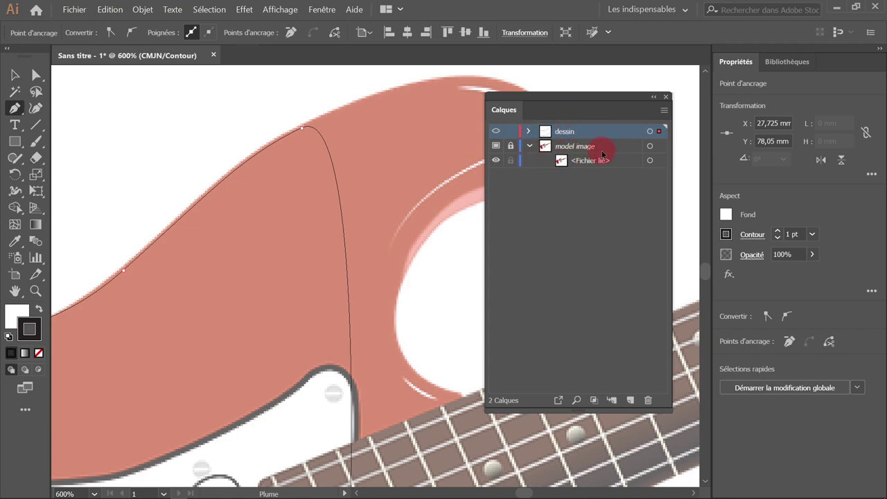
Step: Toggle the dessin layer's visibility and drag it into the model image layer
left_click(495, 130)
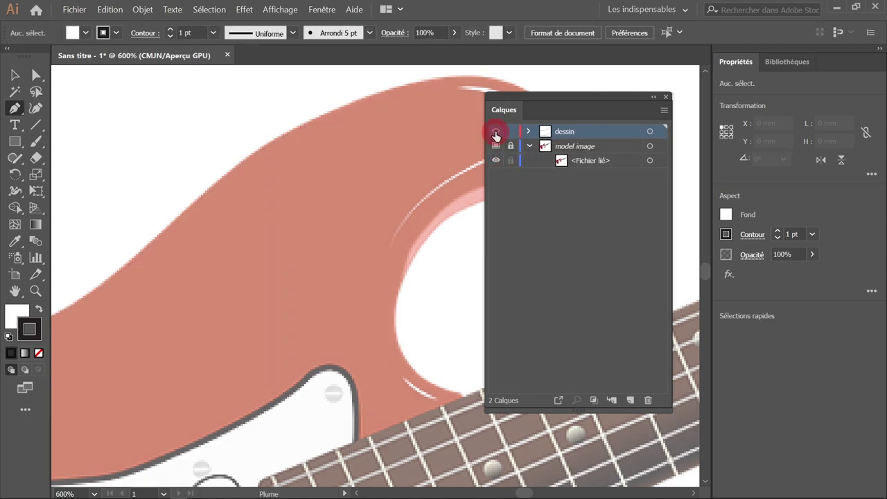
left_click(495, 132, "ctrl")
left_click_drag(574, 131, 574, 152)
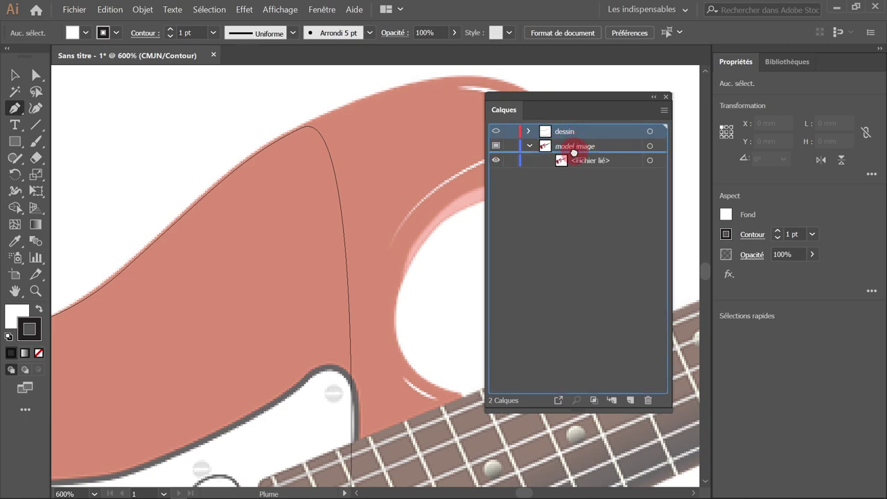
left_click_drag(573, 153, 574, 148)
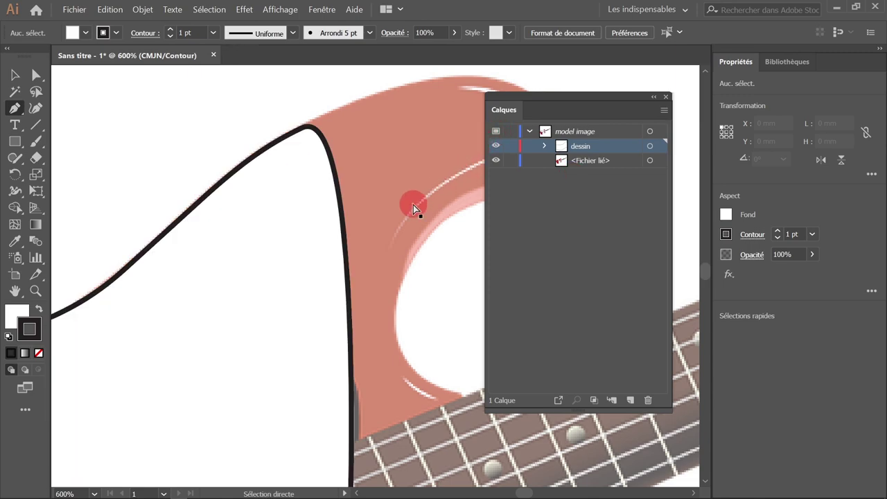
Step: Move dessin back above model image and make model image a template dimmed to 50%
left_click(340, 208, "ctrl+alt")
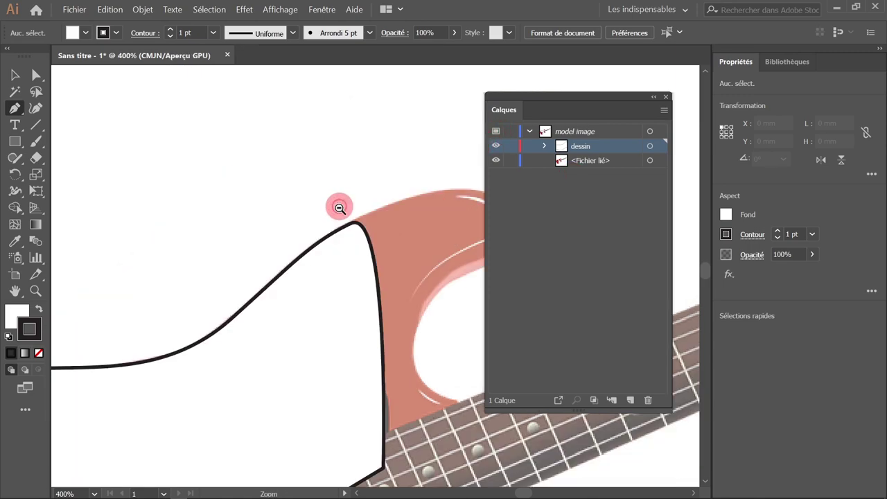
left_click(376, 311, "ctrl+alt")
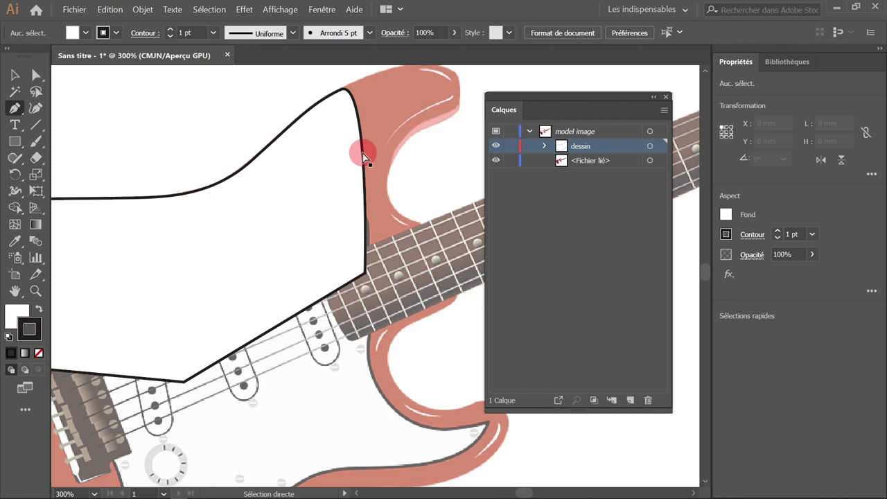
key("ctrl+y")
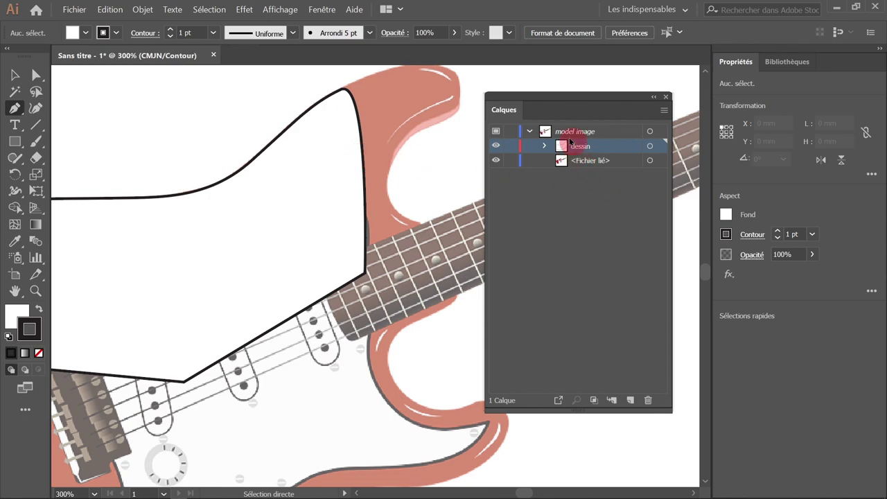
left_click(600, 132)
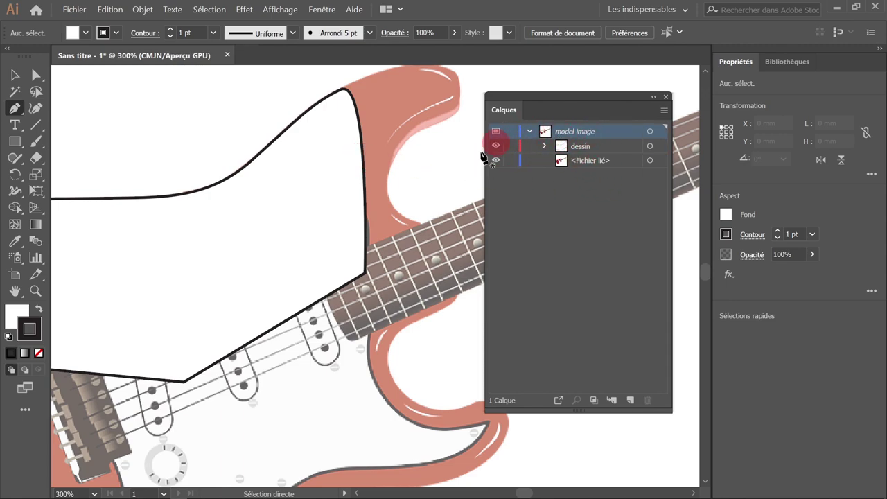
left_click(496, 146)
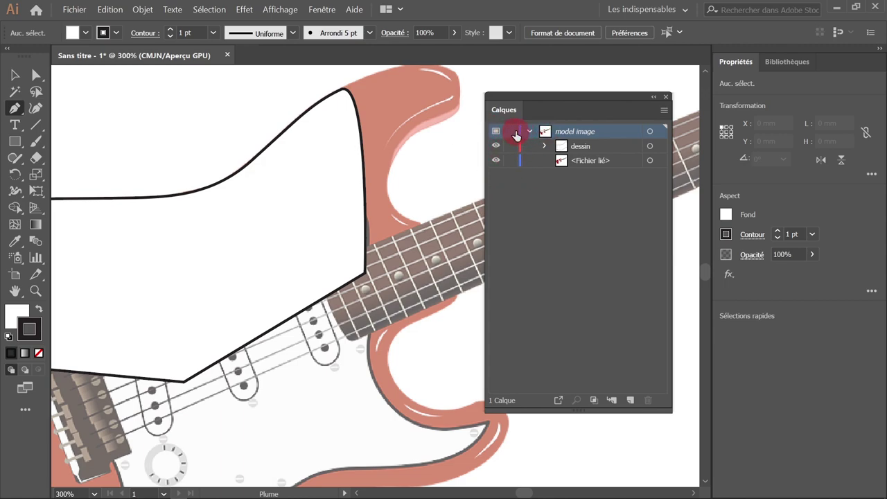
left_click_drag(599, 146, 604, 128)
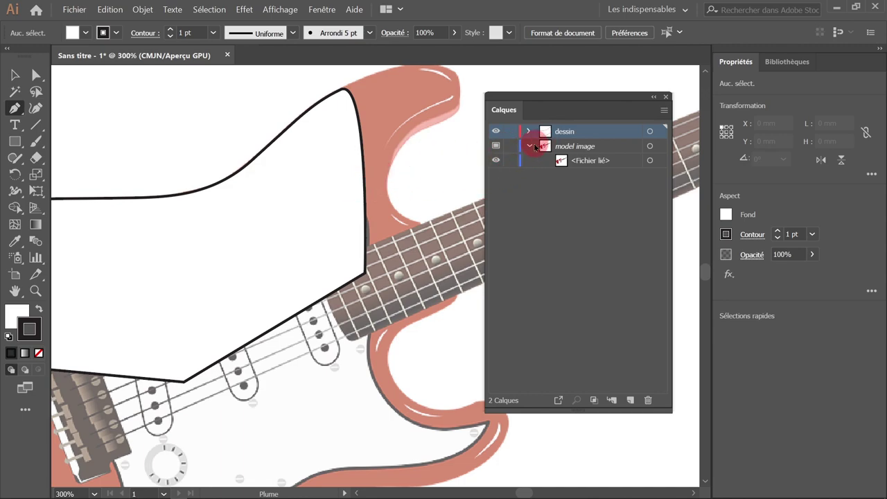
double_click(613, 148)
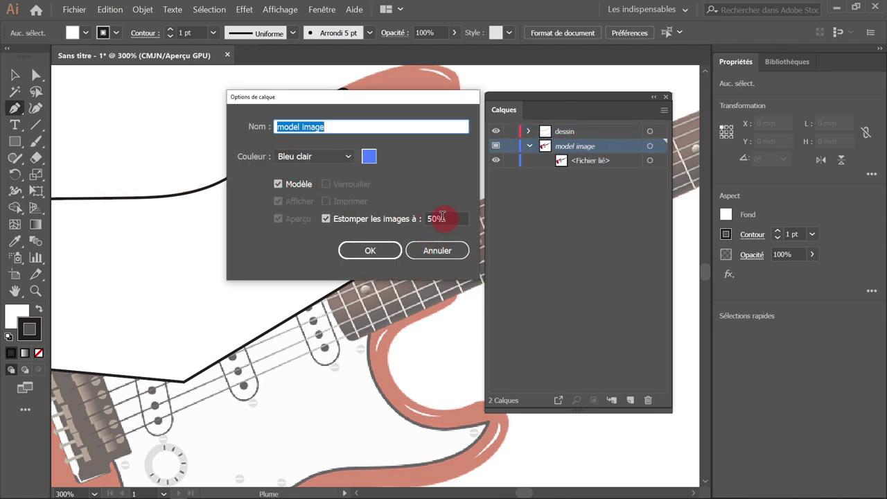
left_click(368, 250)
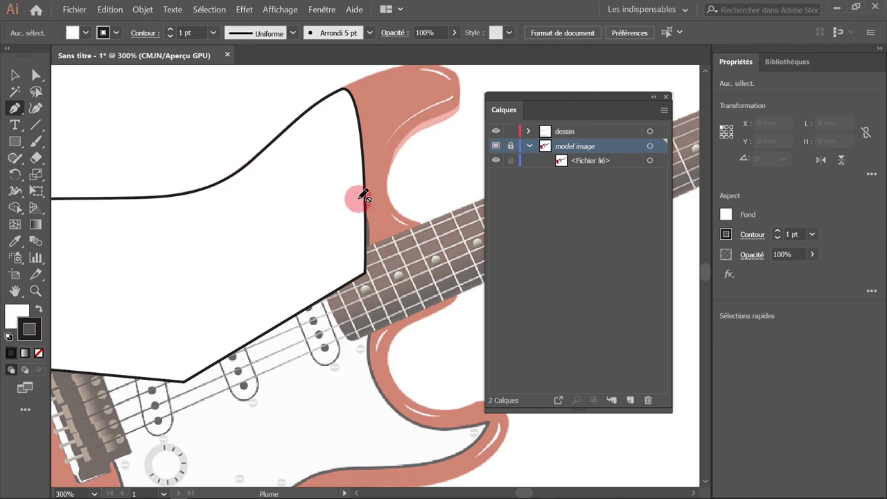
Step: Make dessin active, view the upper horn in outline mode at 400%, and pick the Eyedropper
left_click(580, 135)
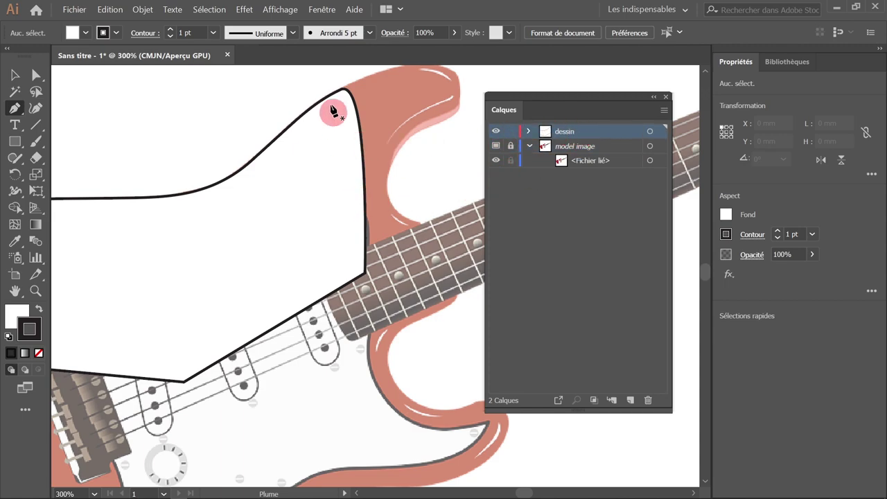
key("space")
left_click_drag(312, 390, 400, 355)
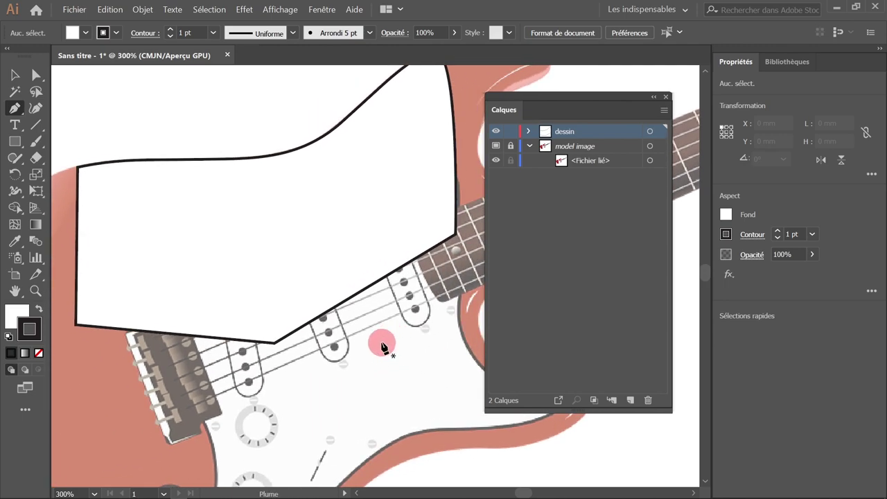
key("ctrl+y")
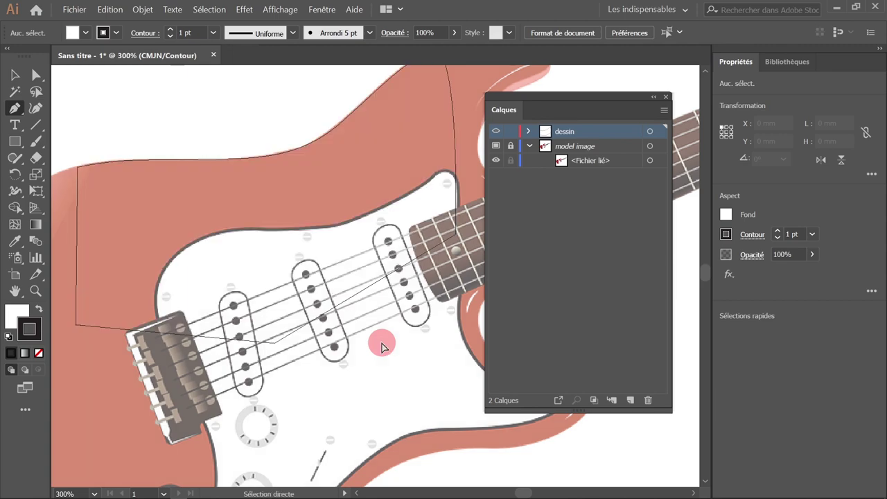
key("space")
mouse_move(382, 283)
left_mouse_down()
mouse_move(287, 297)
mouse_move(278, 312)
left_mouse_up()
left_click(370, 209)
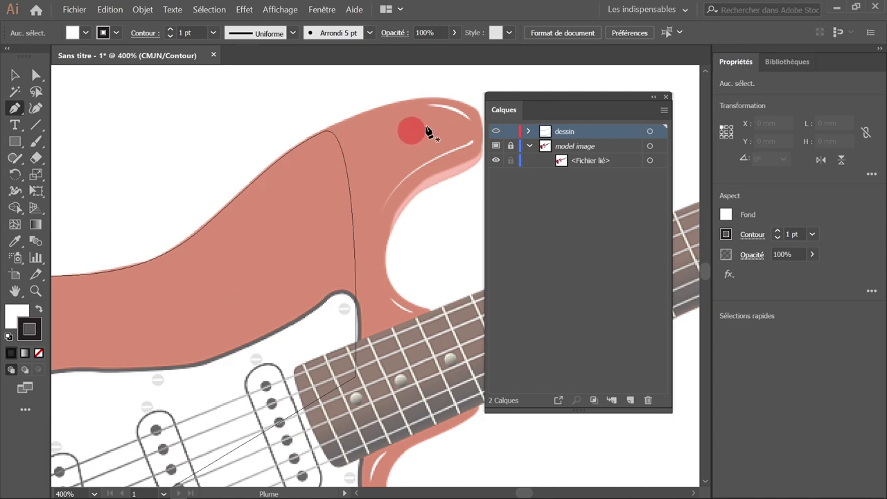
left_click(14, 241)
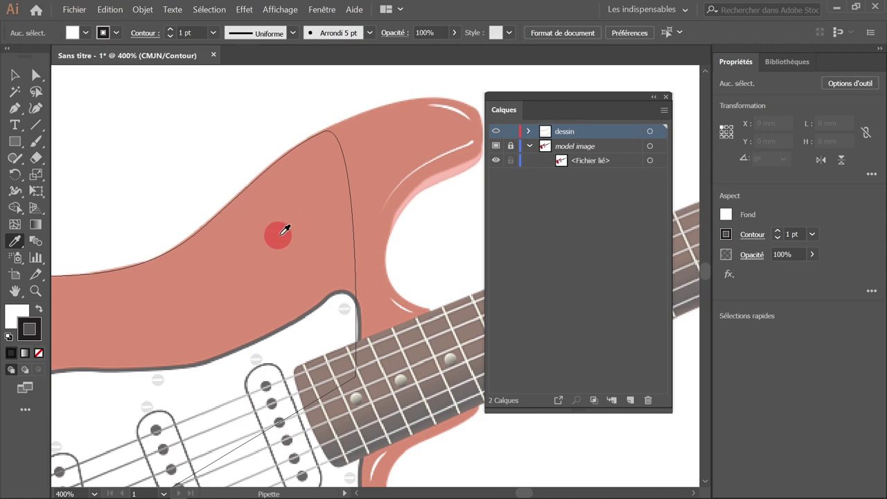
Step: Fill the selected body path with the salmon colour sampled from the guitar template
left_click(342, 158)
left_click(14, 242)
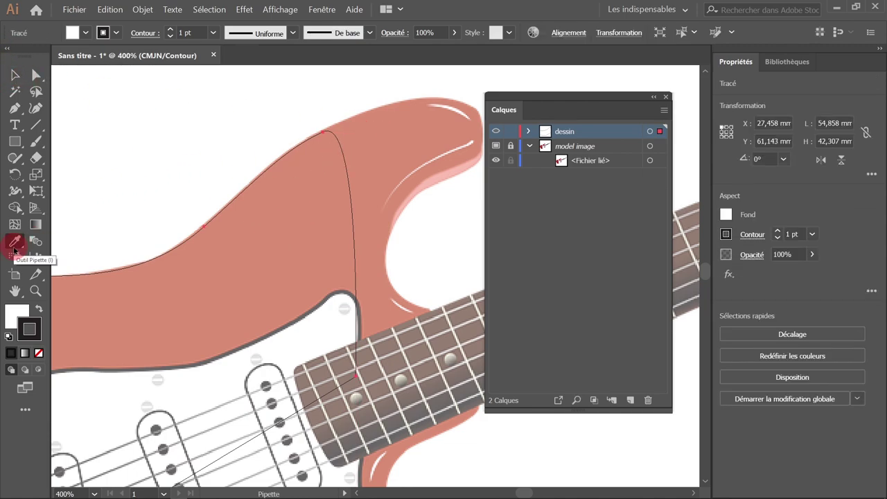
left_click(273, 256)
left_click(281, 251)
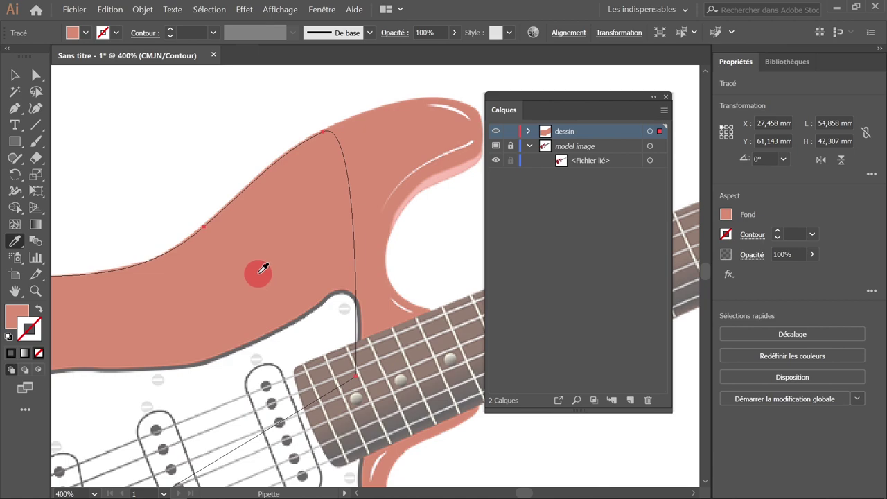
key("v")
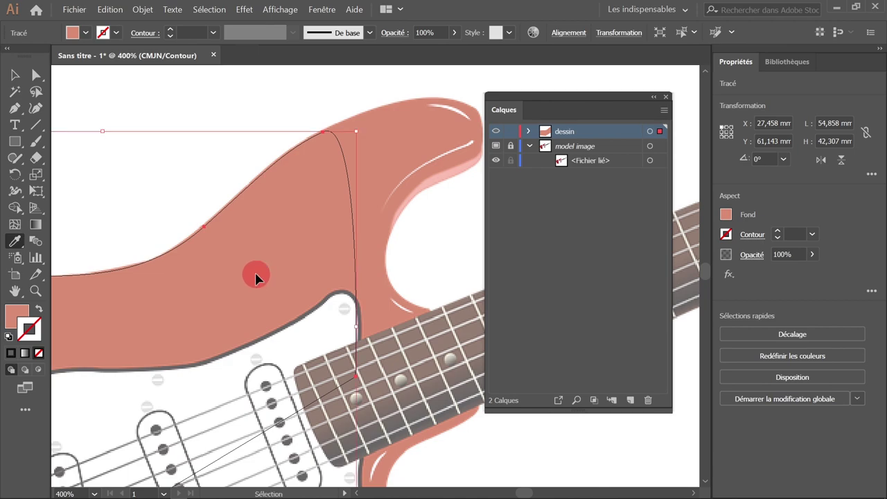
key("ctrl+y")
key("ctrl+y")
key("i")
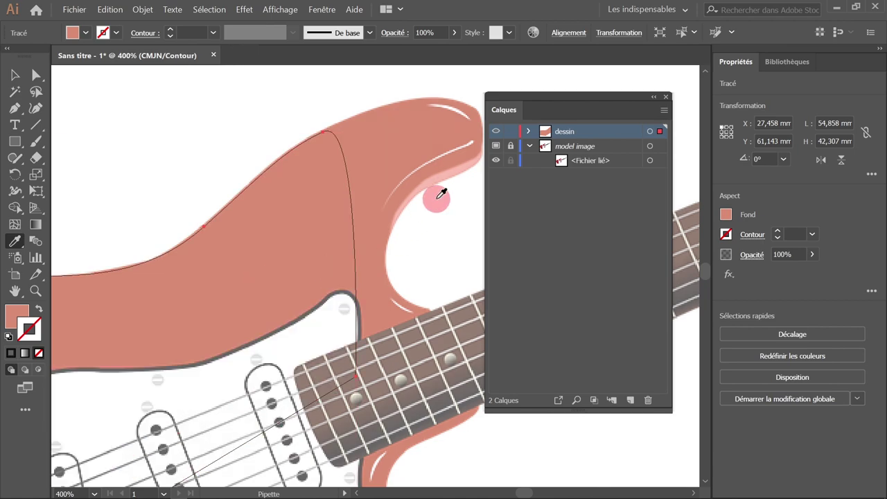
mouse_move(367, 178)
left_mouse_down()
mouse_move(343, 202)
mouse_move(318, 206)
left_mouse_up()
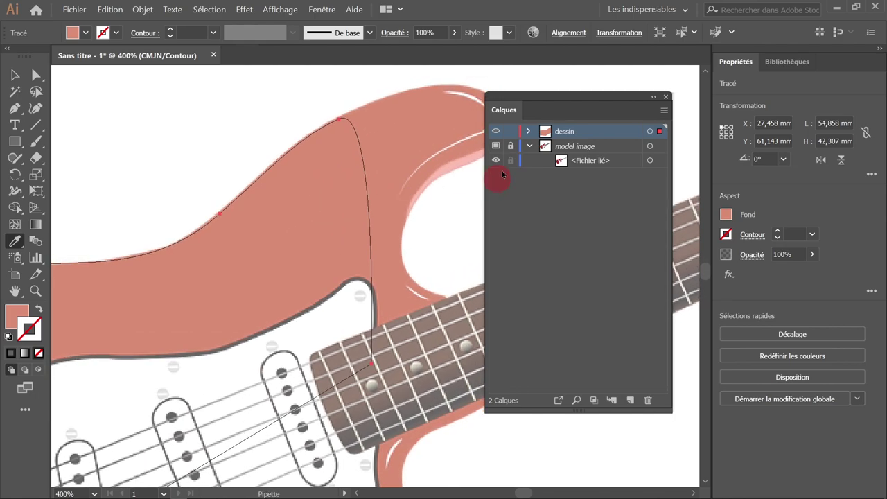
left_click(511, 146)
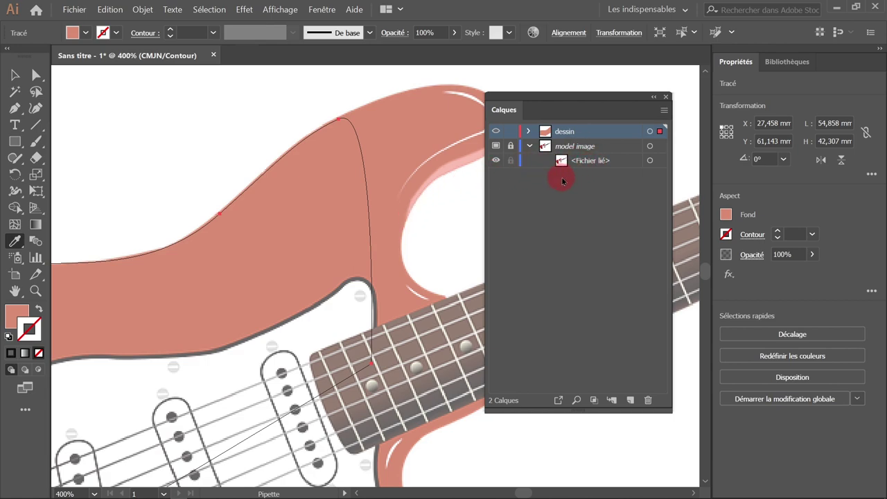
Step: Unlock model image, embed the linked guitar picture, then lock the layer again
left_click(510, 148)
left_click(660, 161)
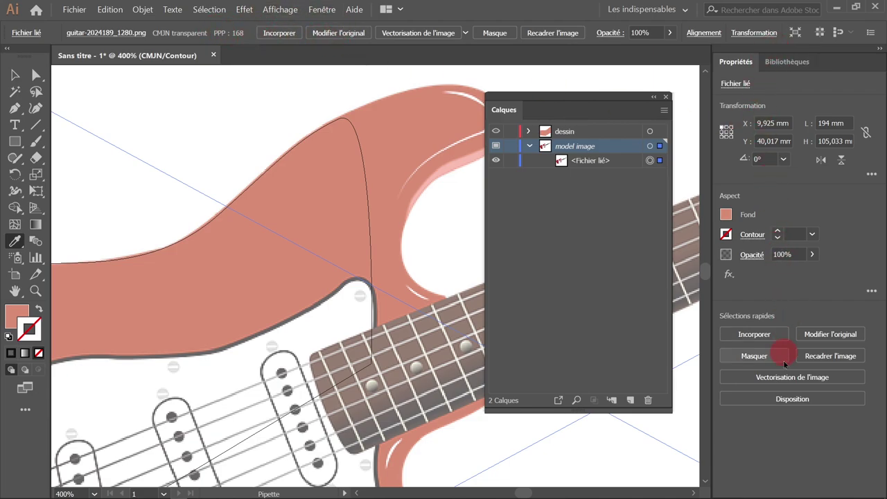
left_click(741, 334)
left_click(591, 176)
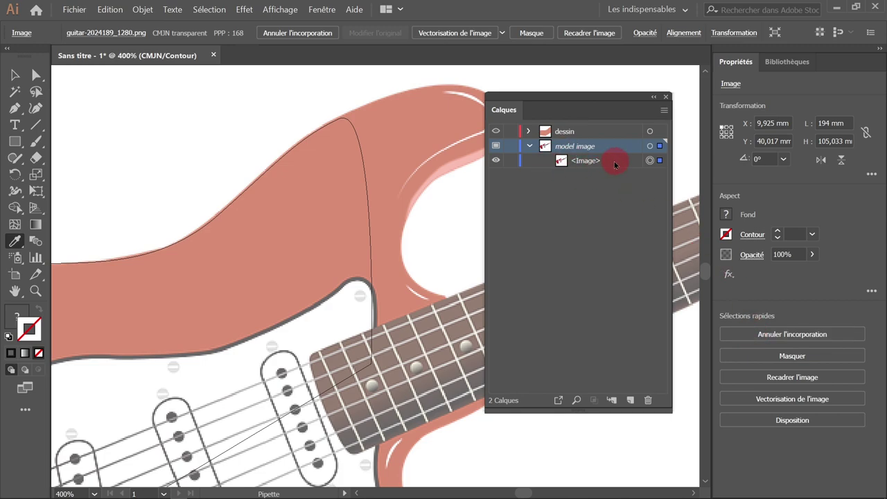
left_click(497, 147)
left_click(510, 151)
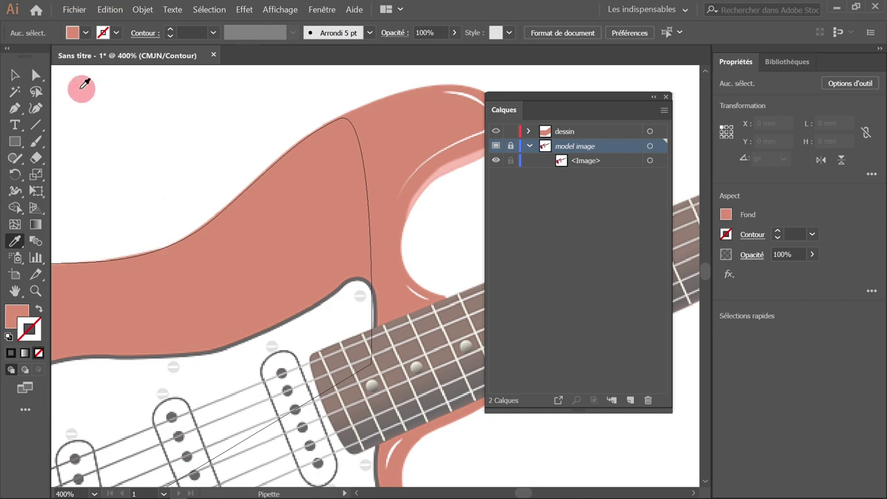
left_click(15, 75)
Step: Set the body path's fill to dark red and return to full-colour preview
left_click(360, 148)
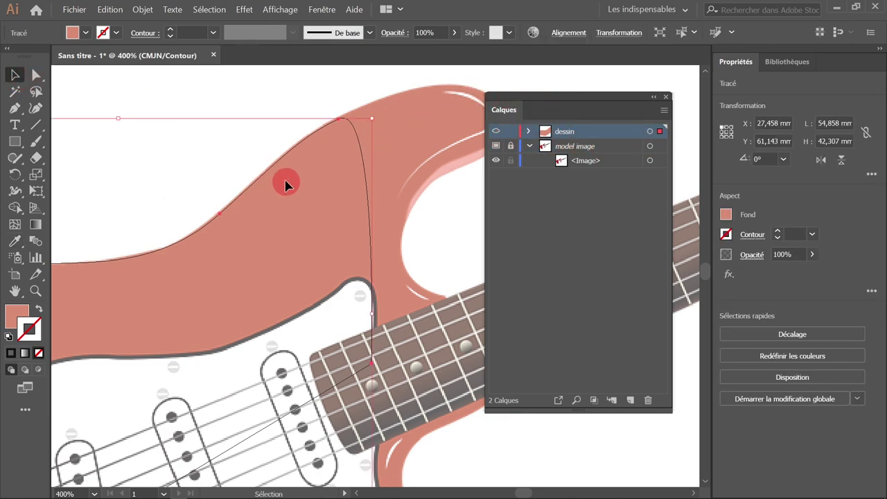
left_click(15, 242)
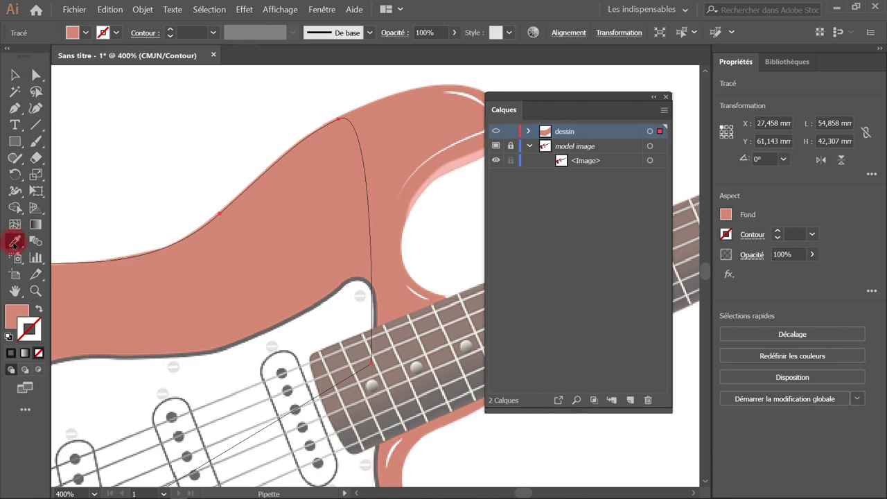
left_click(335, 185)
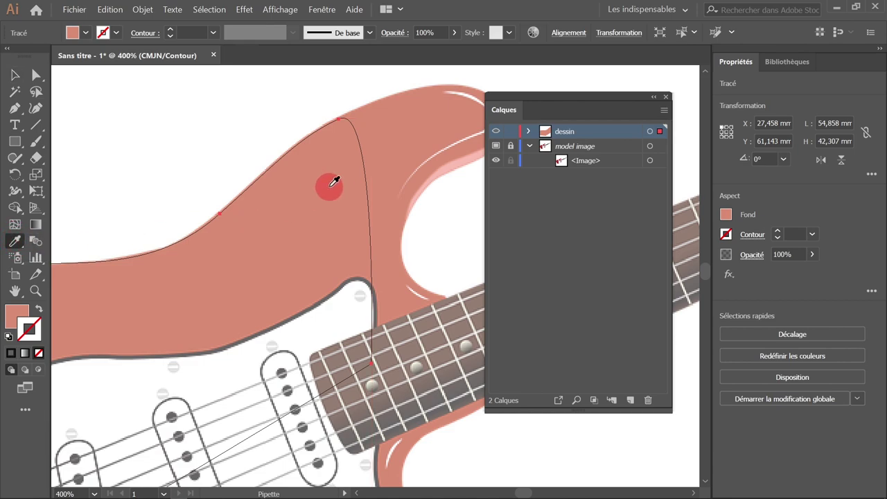
left_click(28, 312)
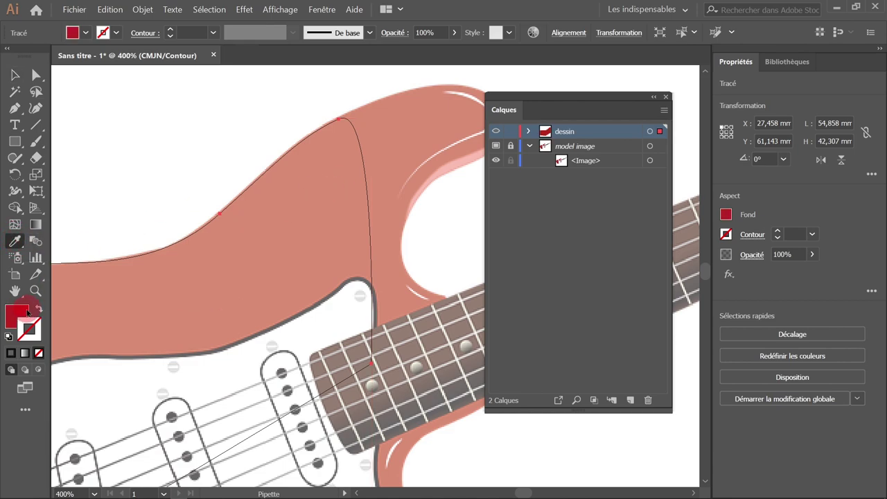
key("ctrl+y")
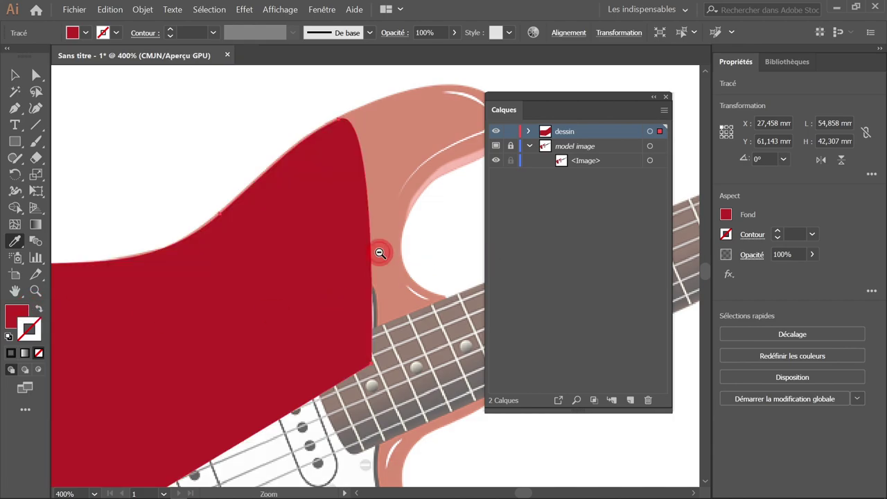
Step: Zoom to 300% on the body, reselect the dessin layer, and pan back to the upper horn
key("ctrl+minus")
key("ctrl+minus")
left_click_drag(349, 206, 358, 191)
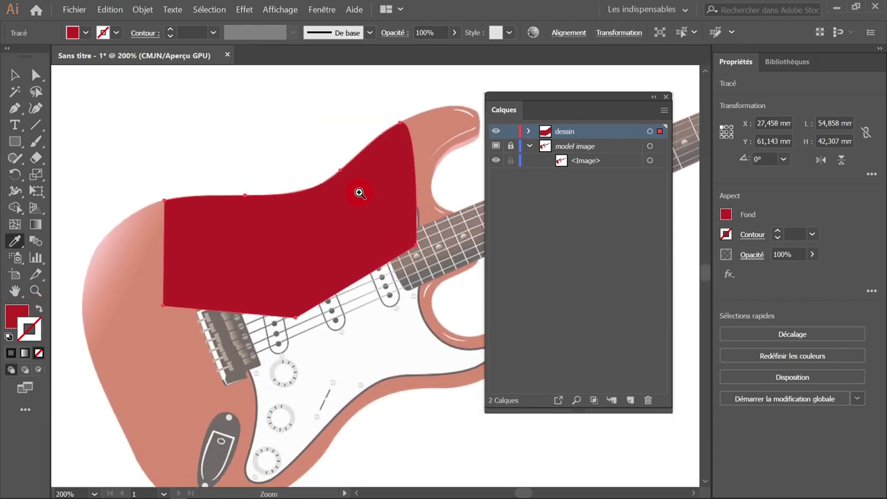
left_click(360, 192)
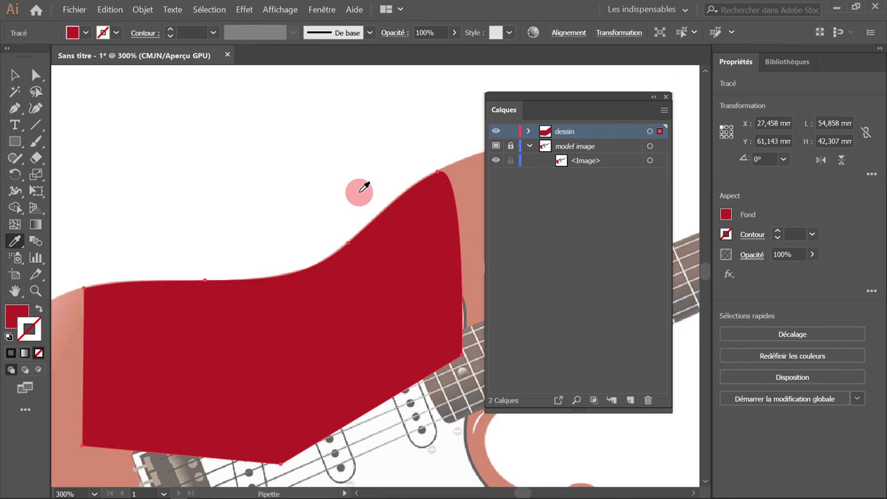
left_click_drag(452, 208, 309, 212)
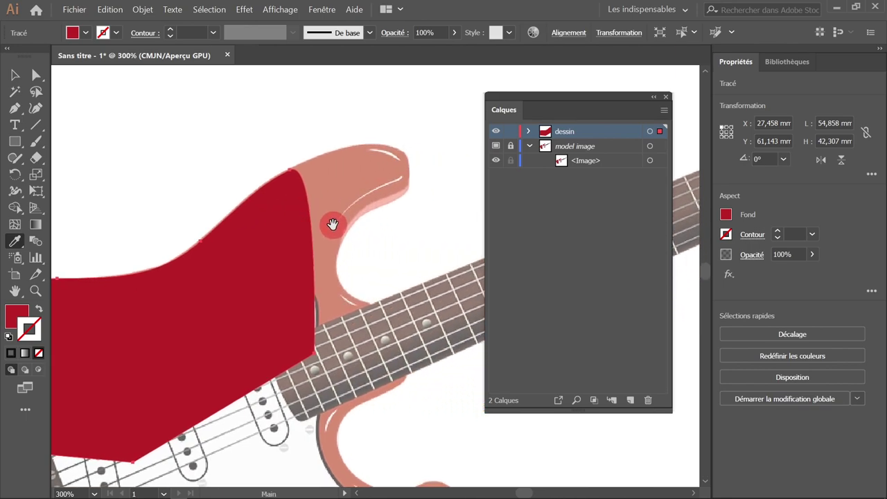
left_click(624, 132)
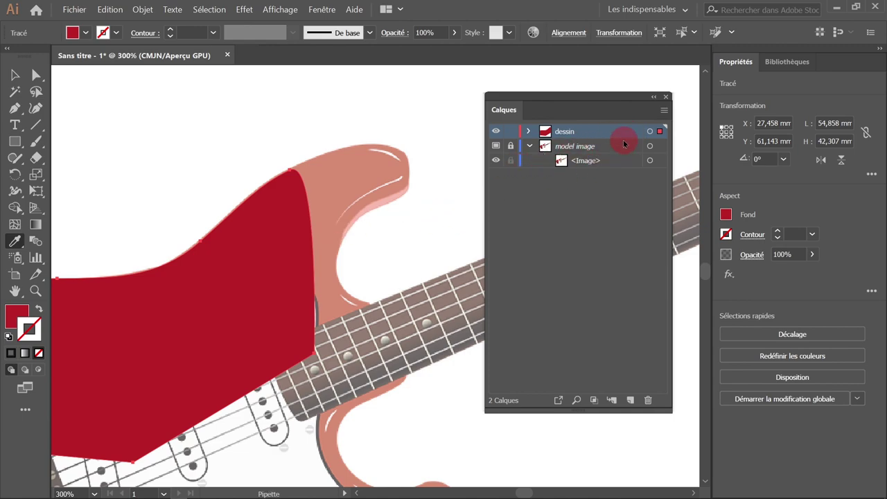
left_click(526, 159)
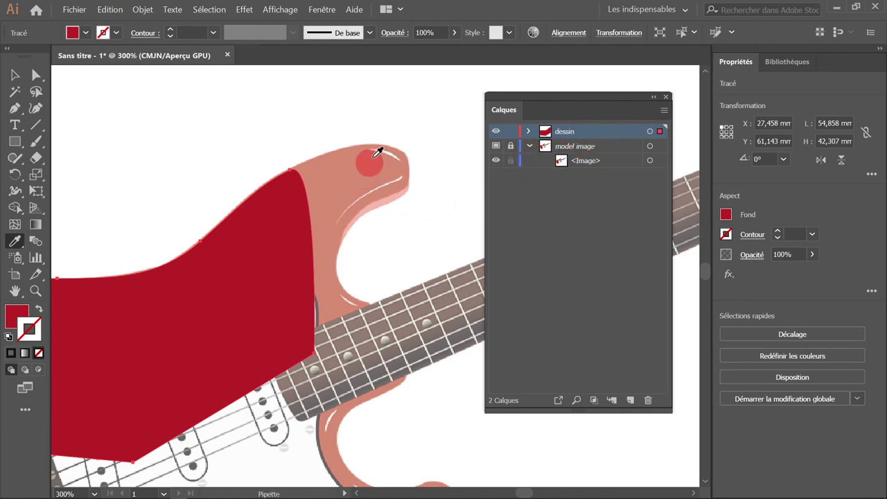
key("space")
left_click_drag(329, 415, 297, 264)
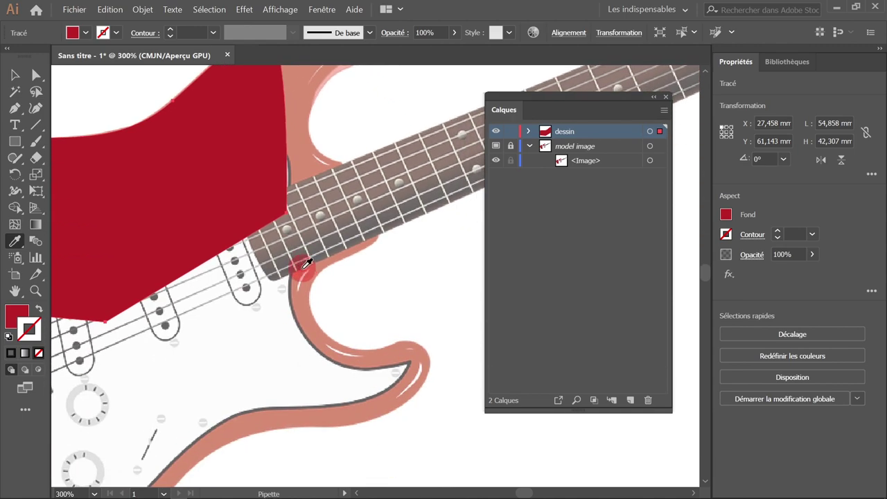
left_click_drag(386, 261, 336, 384)
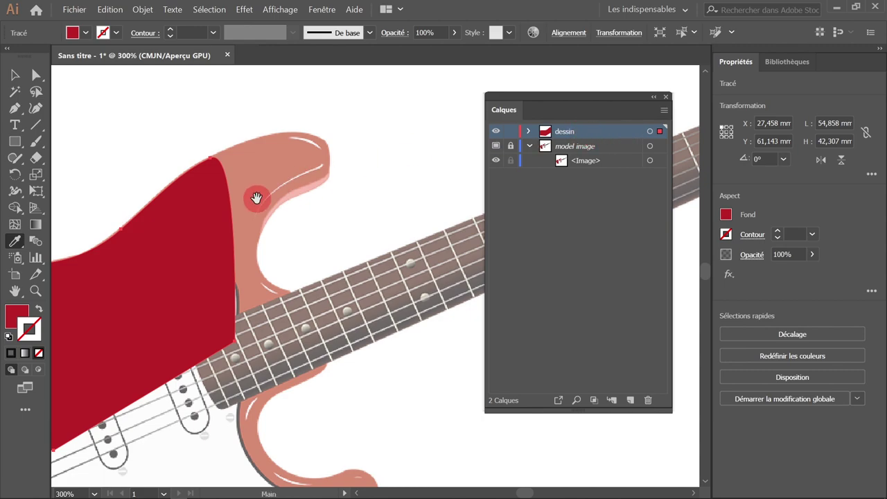
left_click_drag(256, 198, 355, 187)
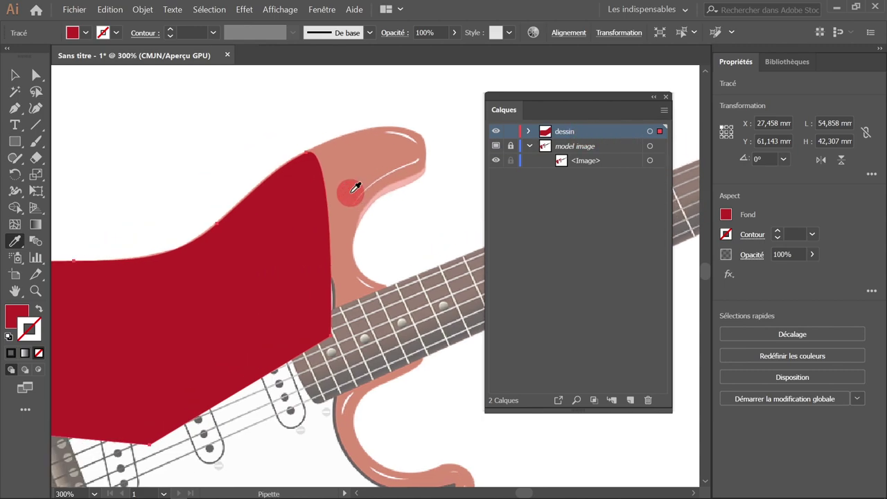